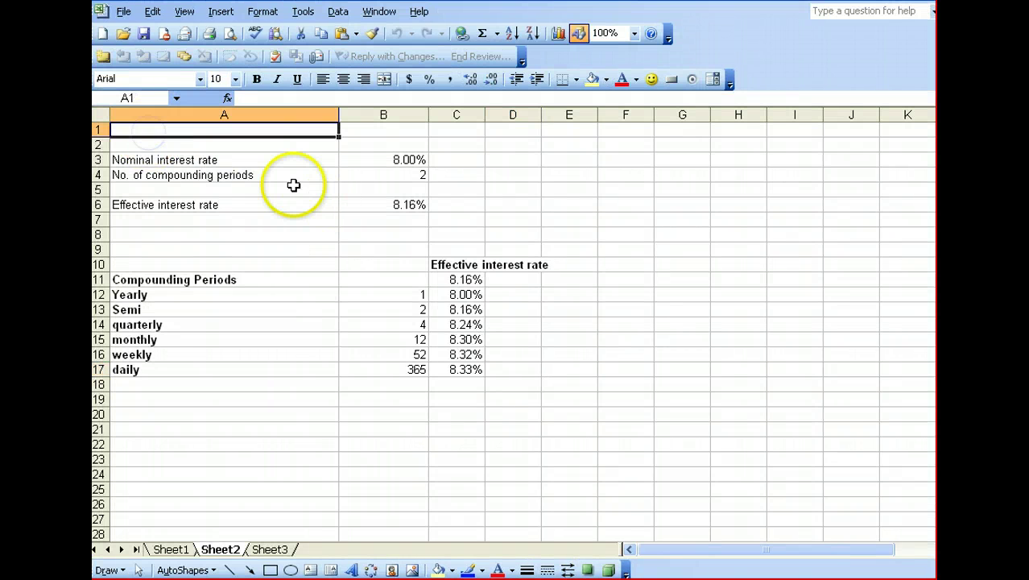
Review the existing rate, compounding periods, effective rate and the B10:C17 table.
click(388, 159)
click(364, 177)
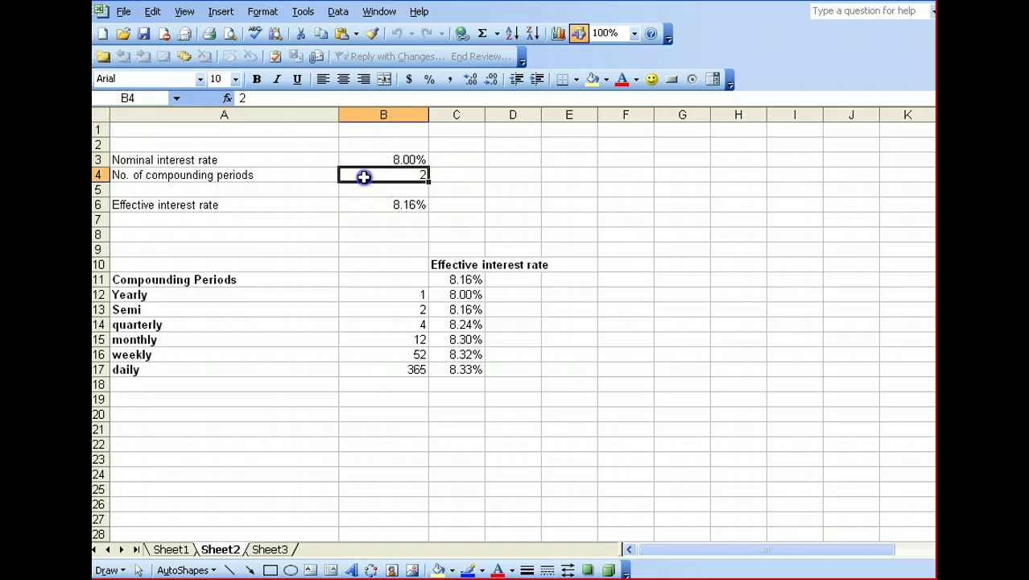
click(369, 205)
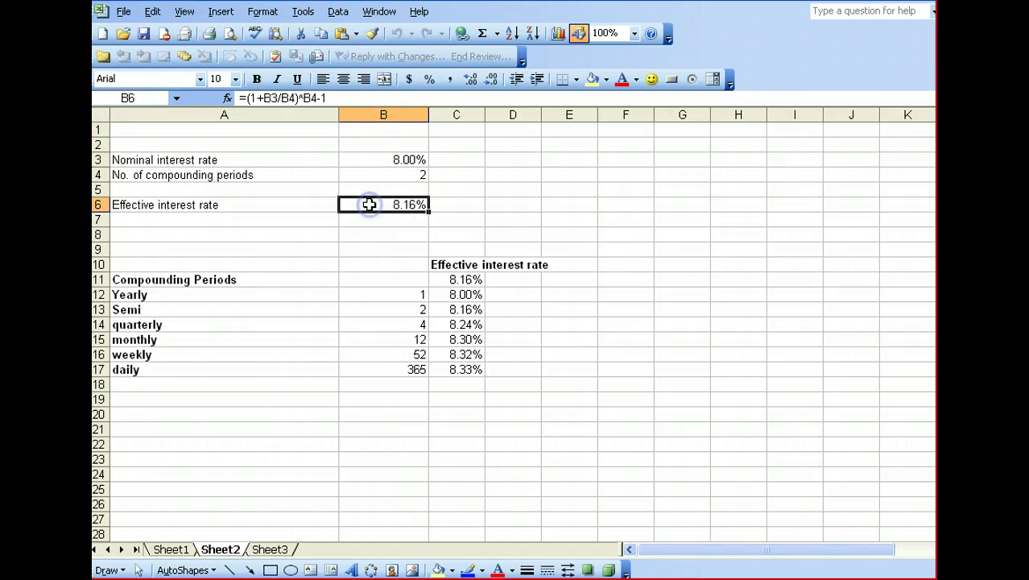
drag(383, 268, 460, 368)
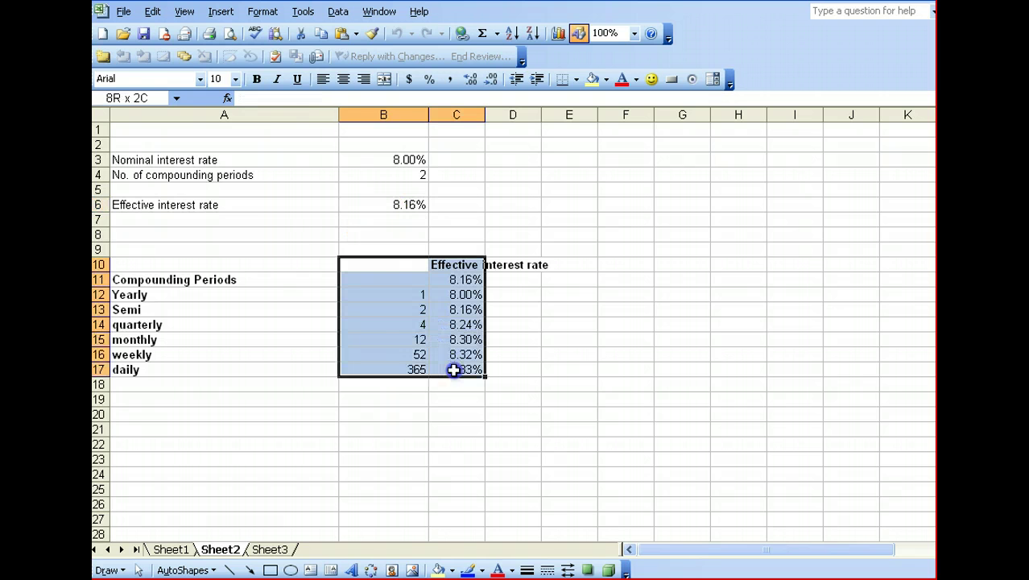
Enter the label 'Initial investment' in A1 with 100,000 in B1.
click(233, 132)
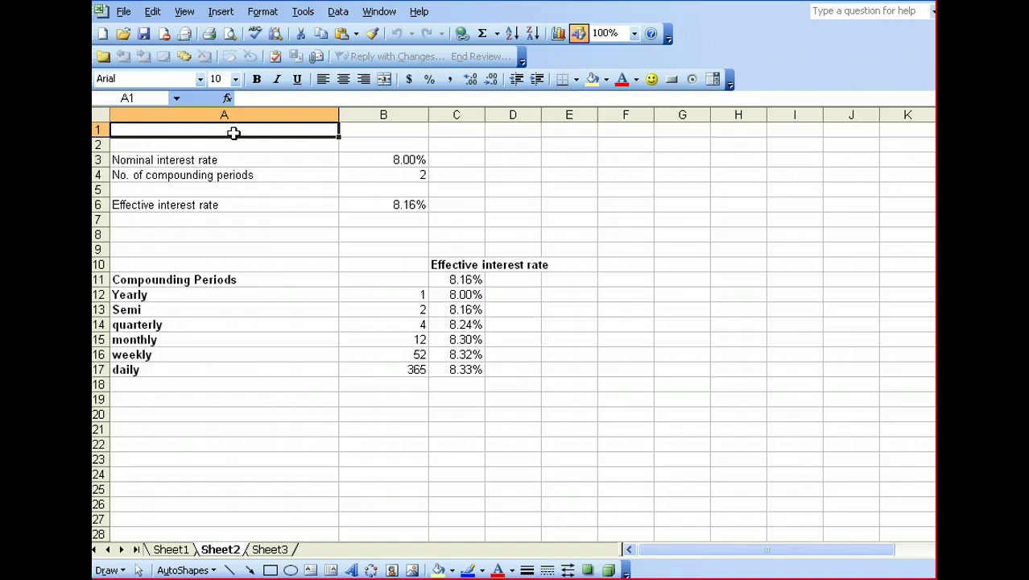
text(Ini)
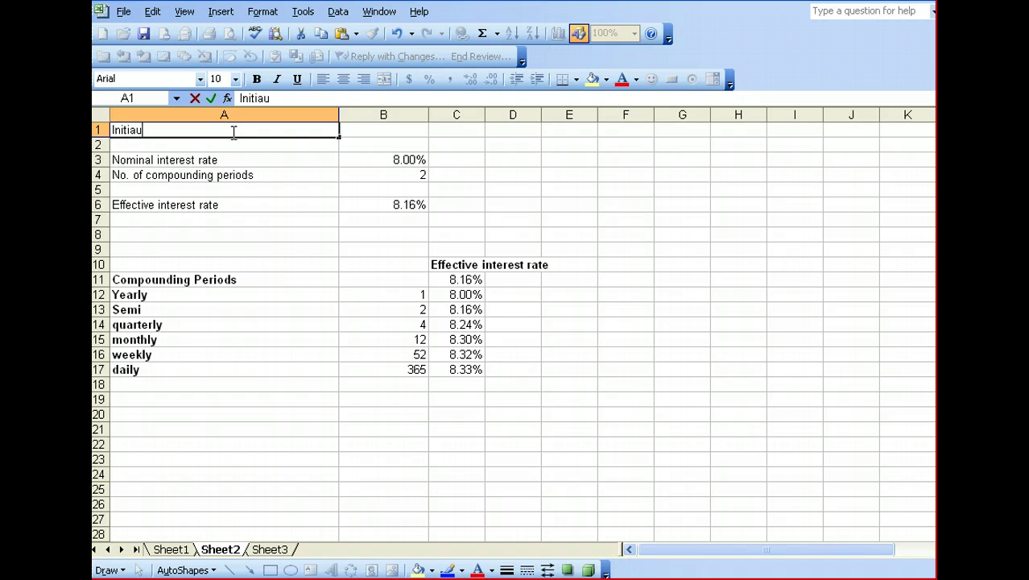
text(tial investment)
key(Return)
key(Up)
key(Right)
text(100,000)
key(Return)
Enter the label 'investment period' in A2 with 10 in B2.
key(Left)
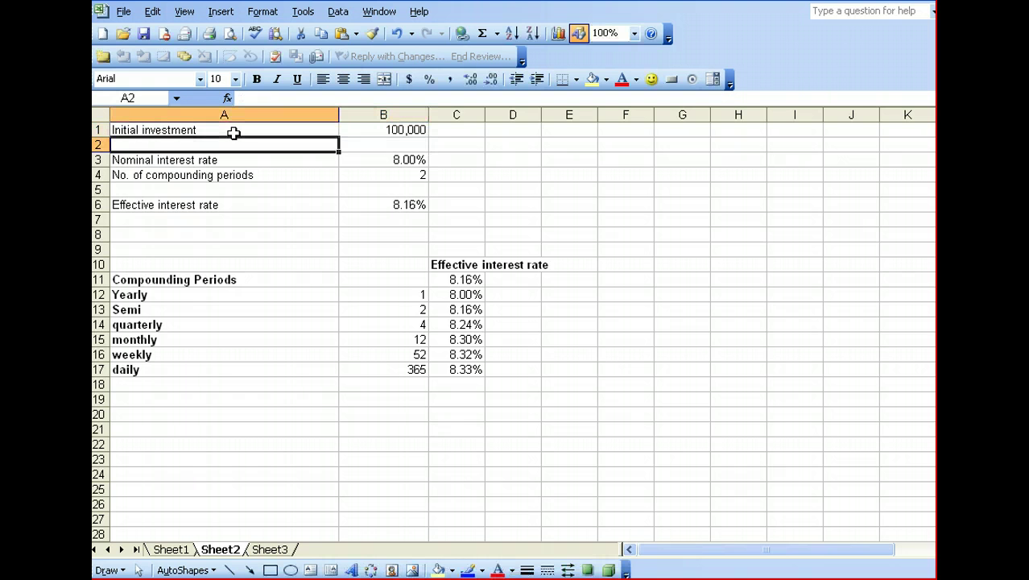
text(investment)
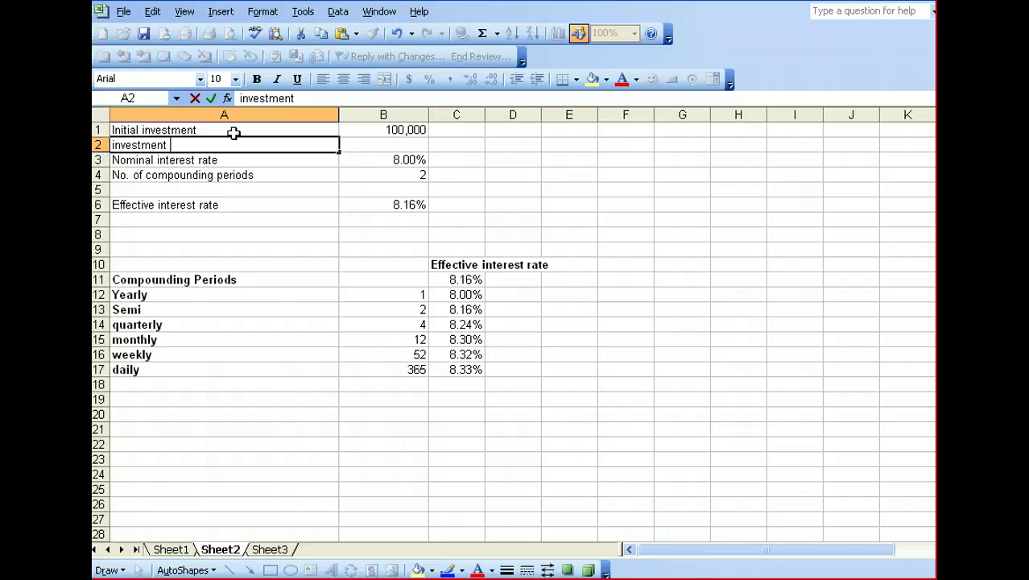
key(Return)
key(Right)
key(Up)
text(10)
key(Return)
Verify the period value in B2 and return to cell A7.
key(Down)
key(Down)
key(Down)
key(Down)
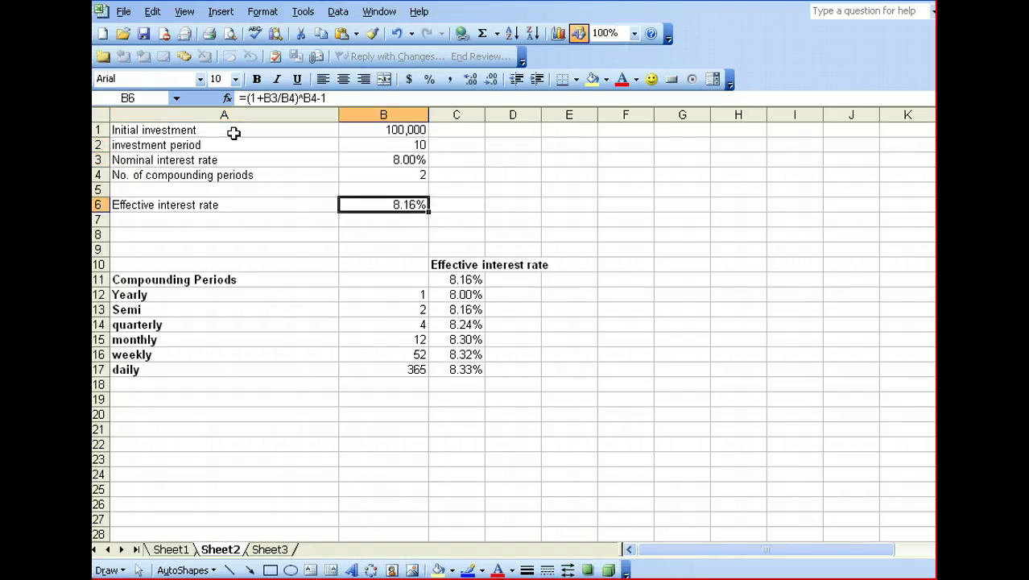
key(Left)
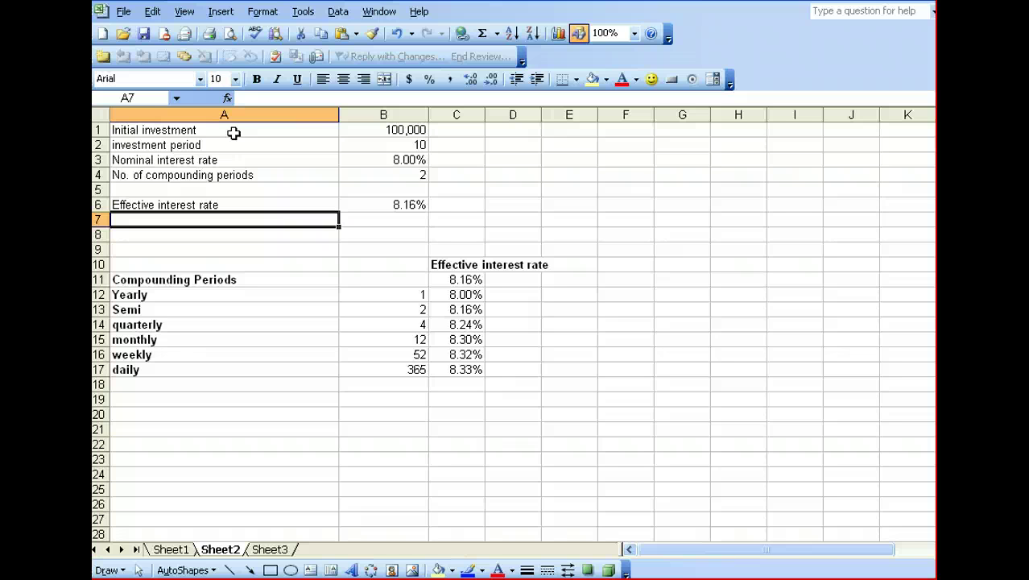
click(407, 144)
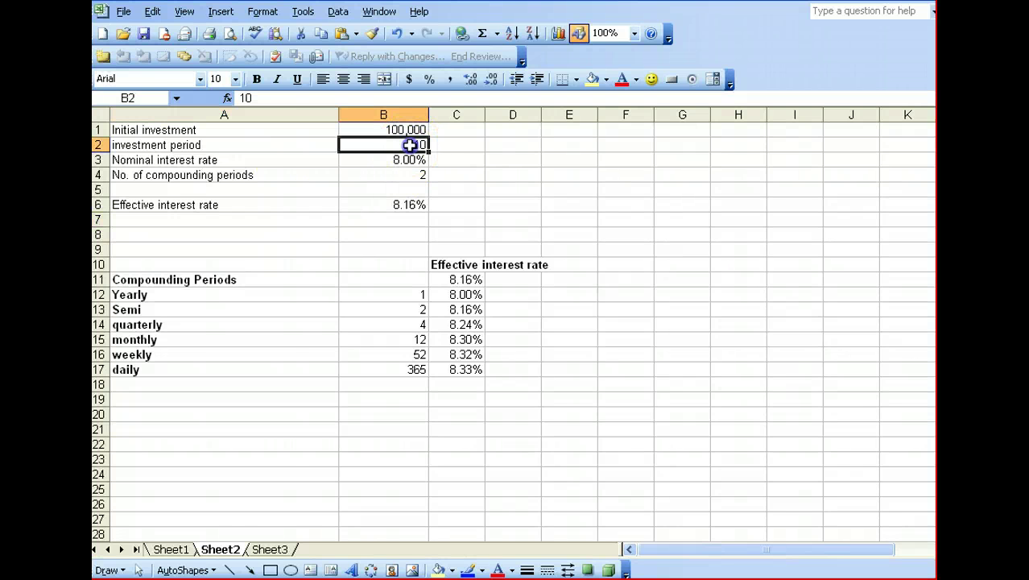
click(258, 223)
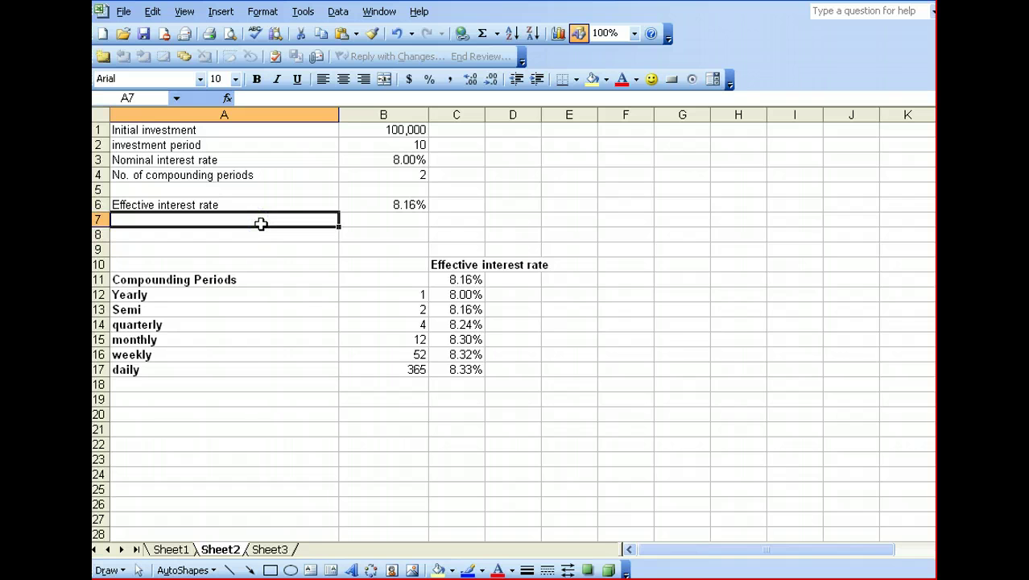
key(alt+Tab)
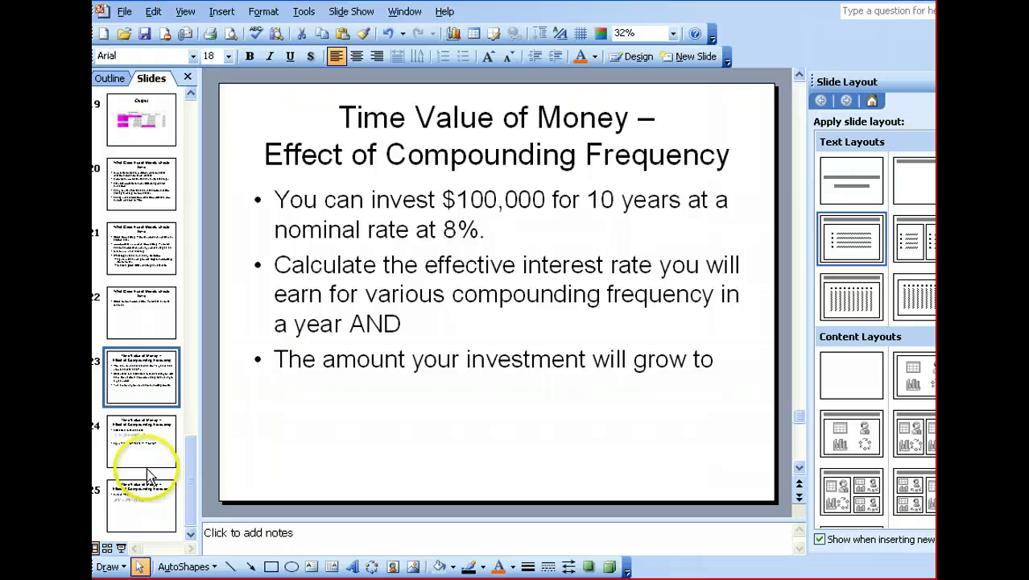
click(111, 551)
click(423, 436)
click(422, 436)
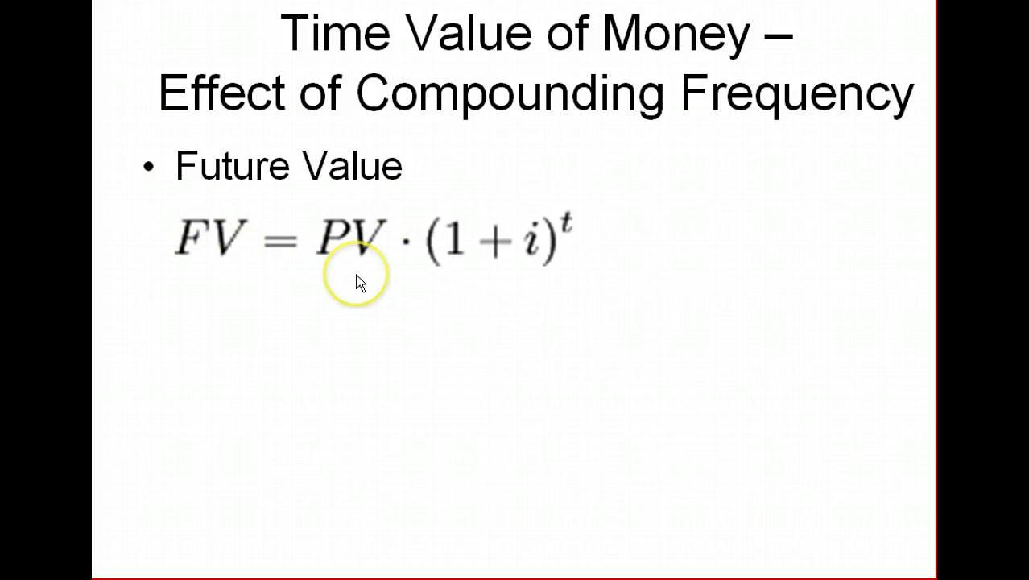
key(Escape)
key(alt+Tab)
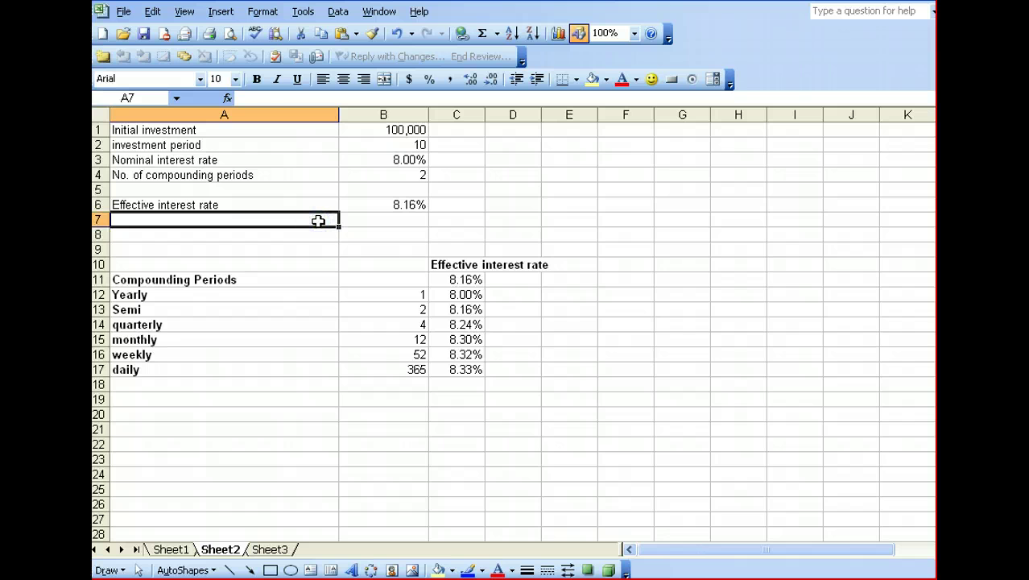
Label cell A7 'Future value of investment'.
text(Future)
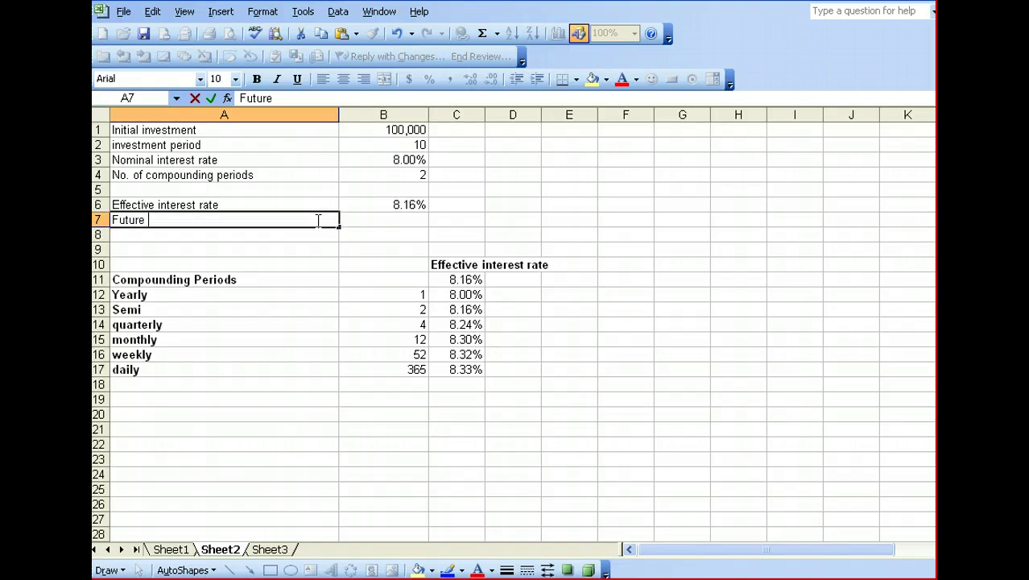
text( value of invet)
text(tment)
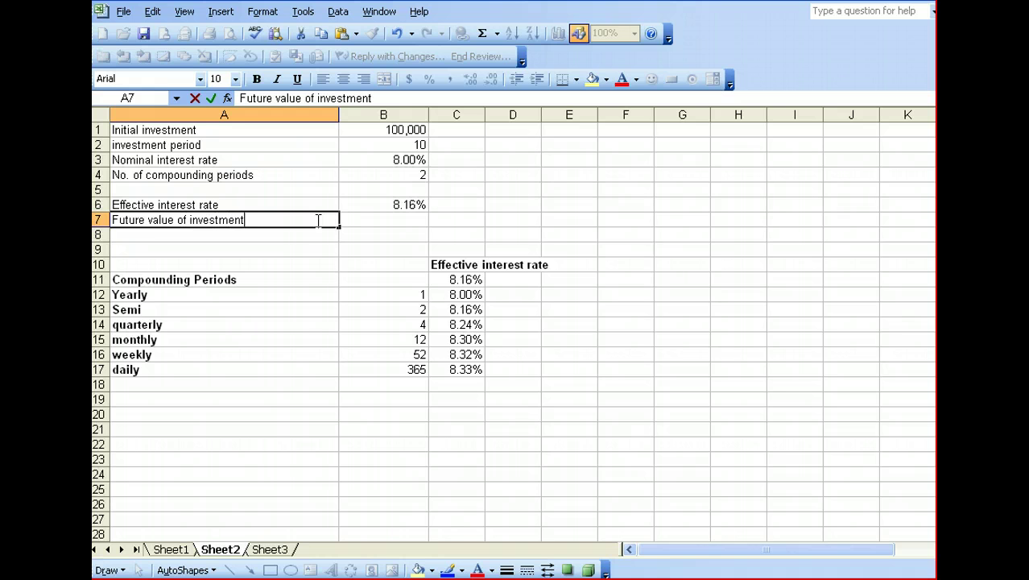
key(Return)
key(Up)
key(Right)
Enter =B1*(1+B6)^B2 in B7, giving $219,112.31.
text(=)
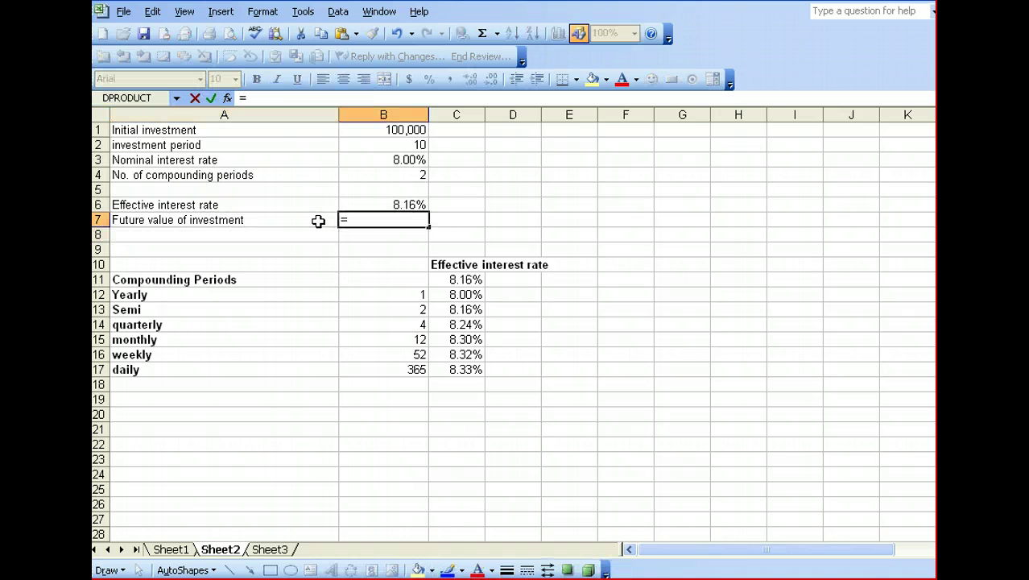
click(364, 130)
text(*)
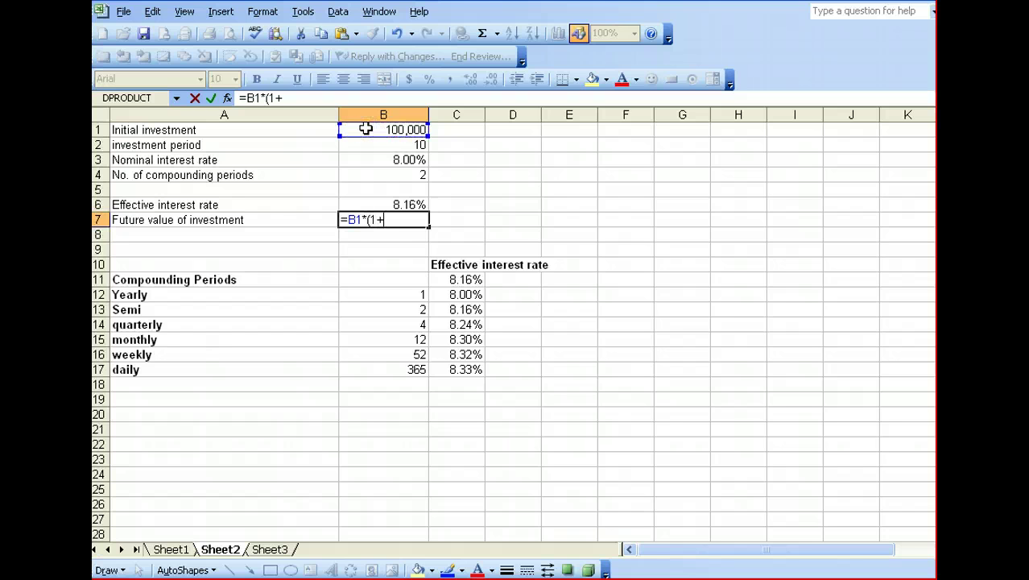
text((1+)
click(406, 203)
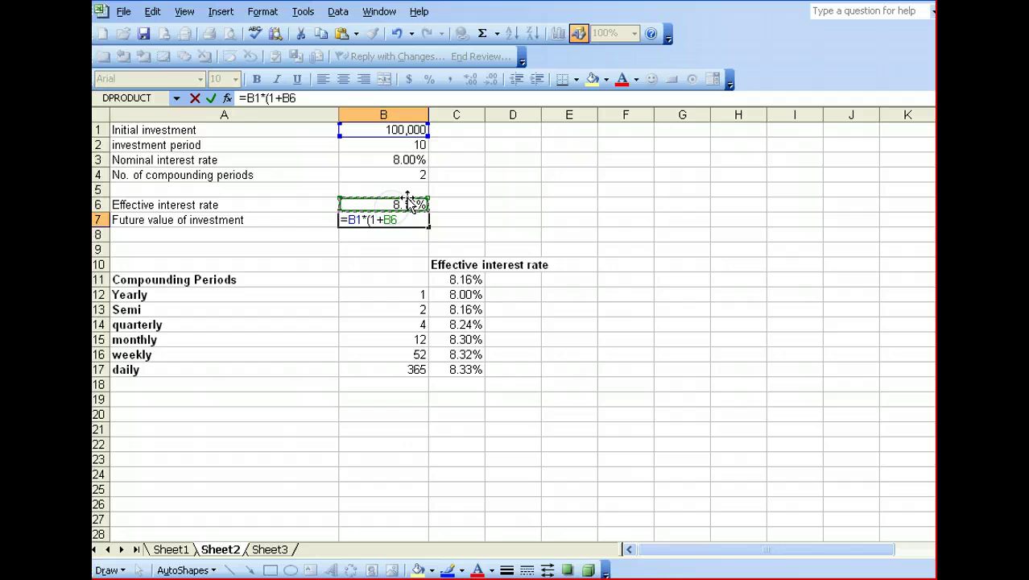
text()^)
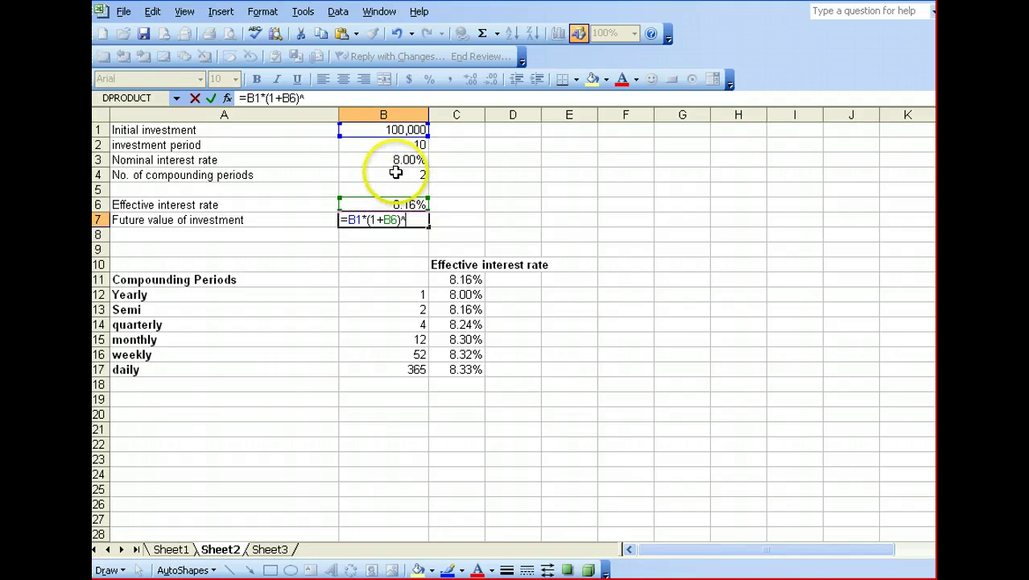
click(392, 144)
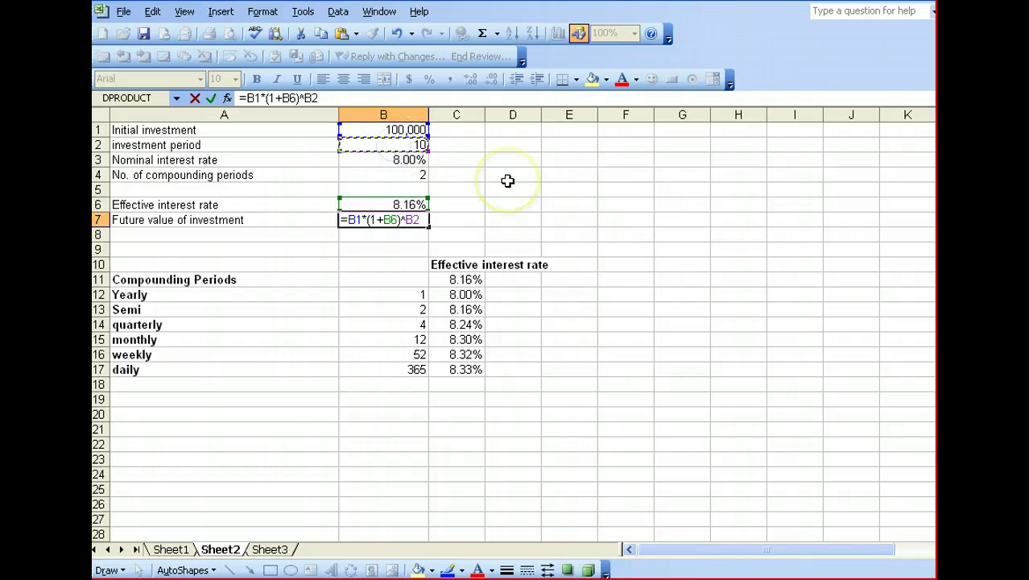
key(Return)
click(395, 218)
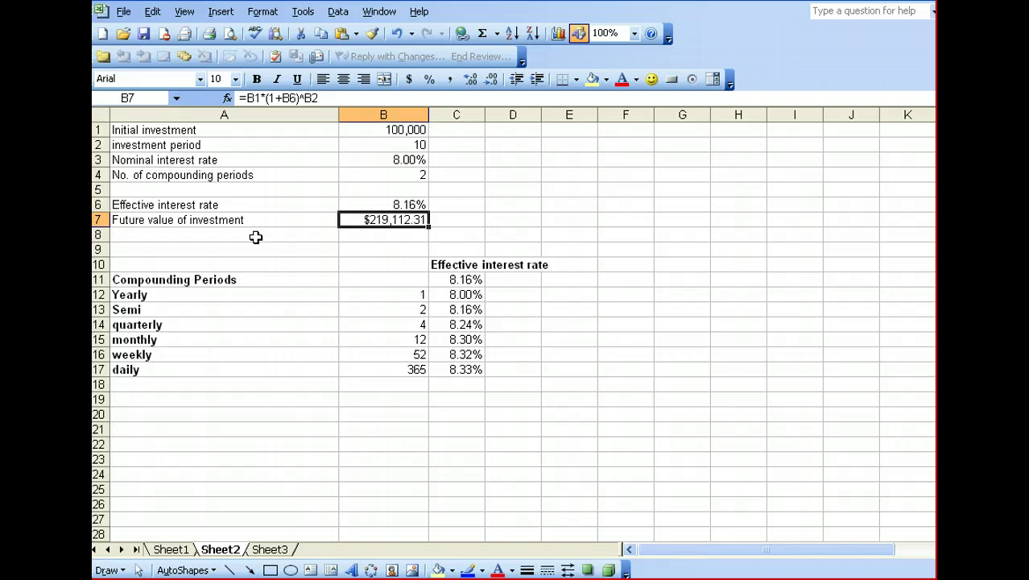
click(304, 233)
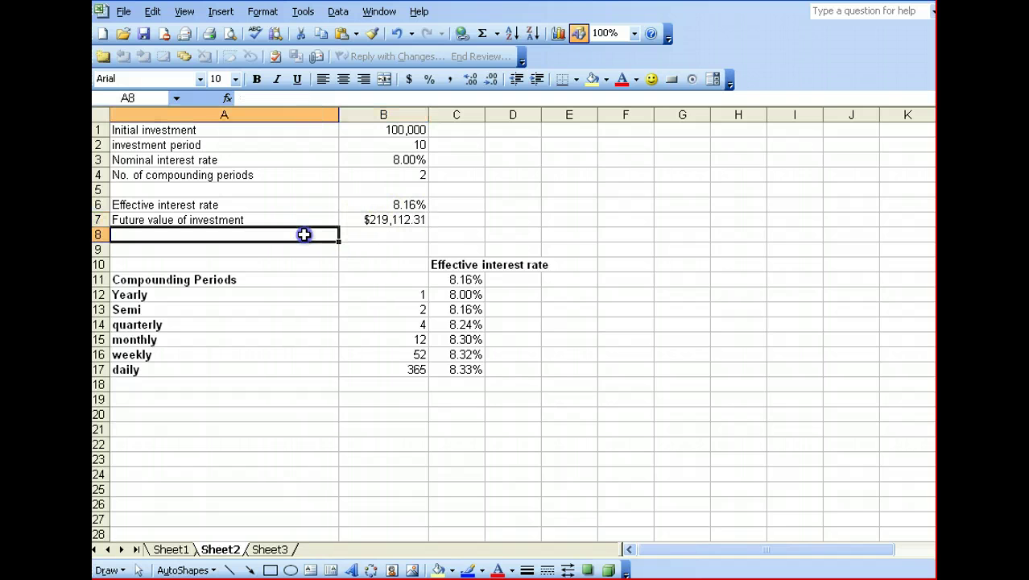
Label A8 'Future value of investment (using Function)'.
text(Future value of investment)
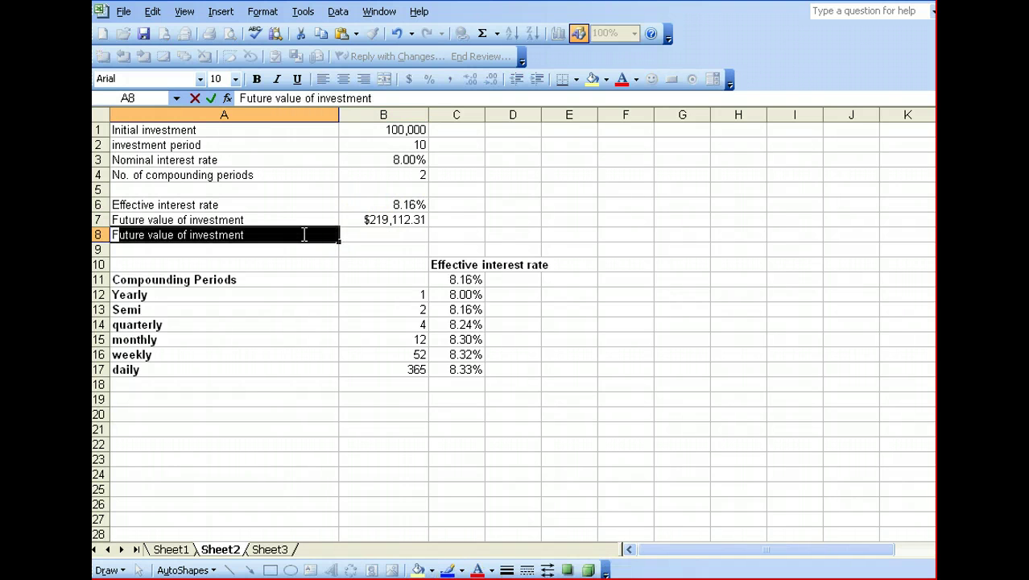
key(Return)
click(305, 234)
double_click(305, 234)
text(()
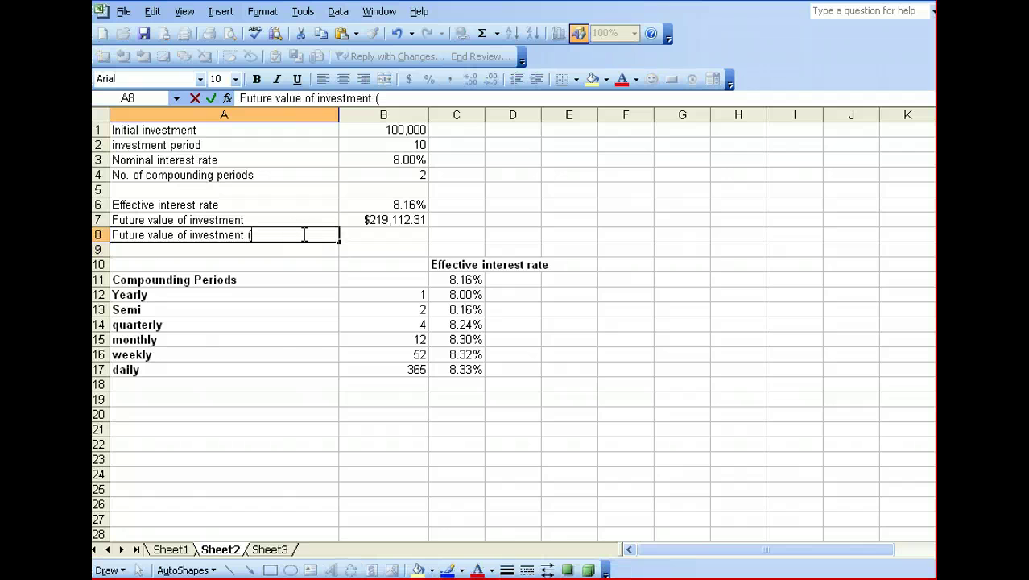
text(using Function)
key(Return)
key(Up)
key(Right)
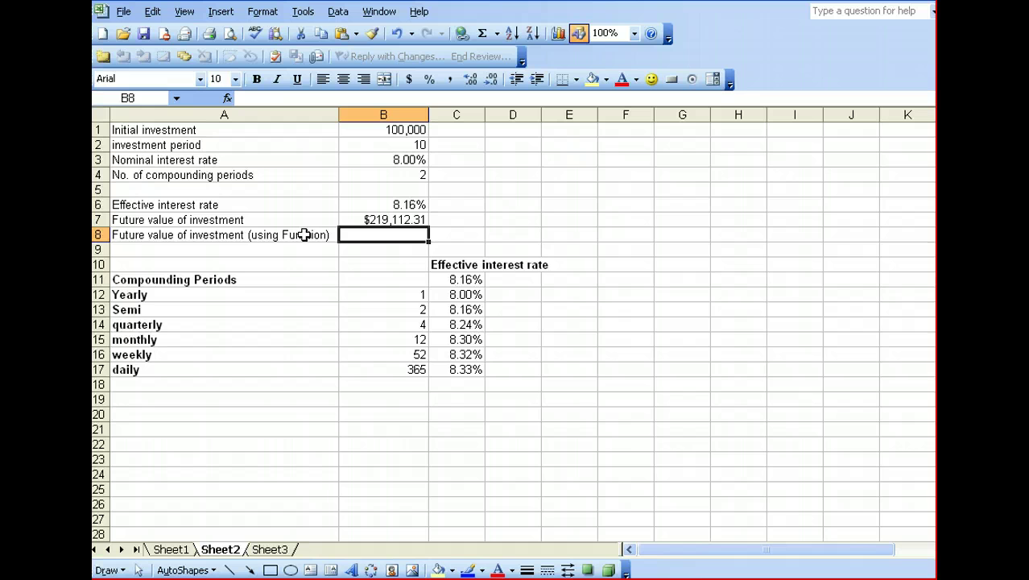
Enter an FV formula in B8 using B6, B2, 0 and B1.
text(=)
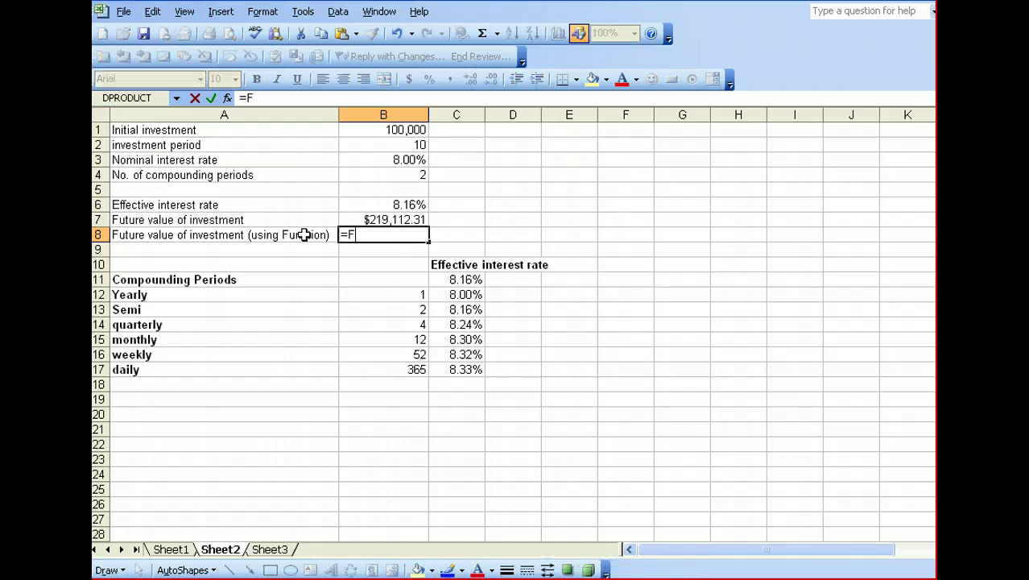
text(FV()
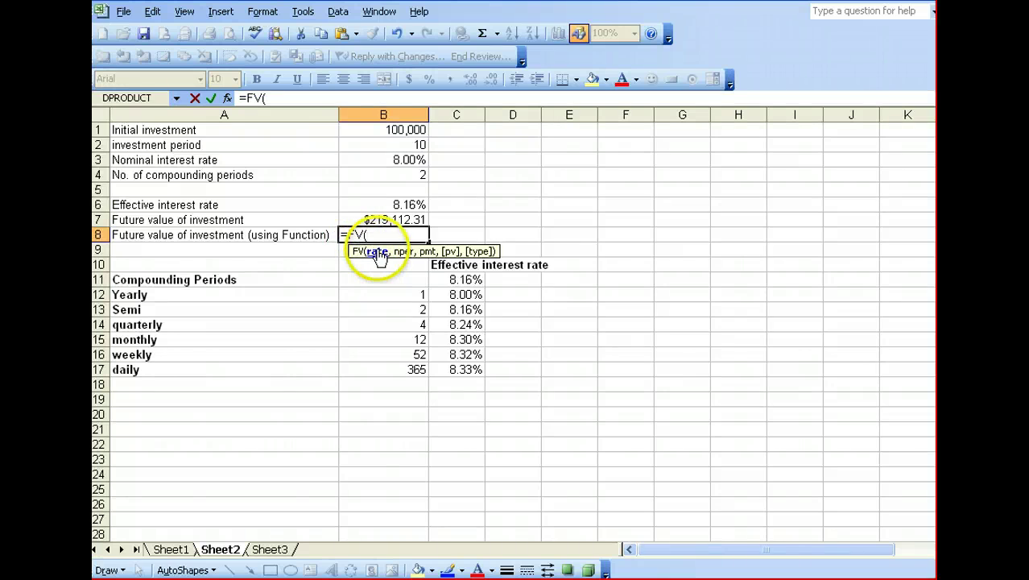
click(385, 205)
text(,)
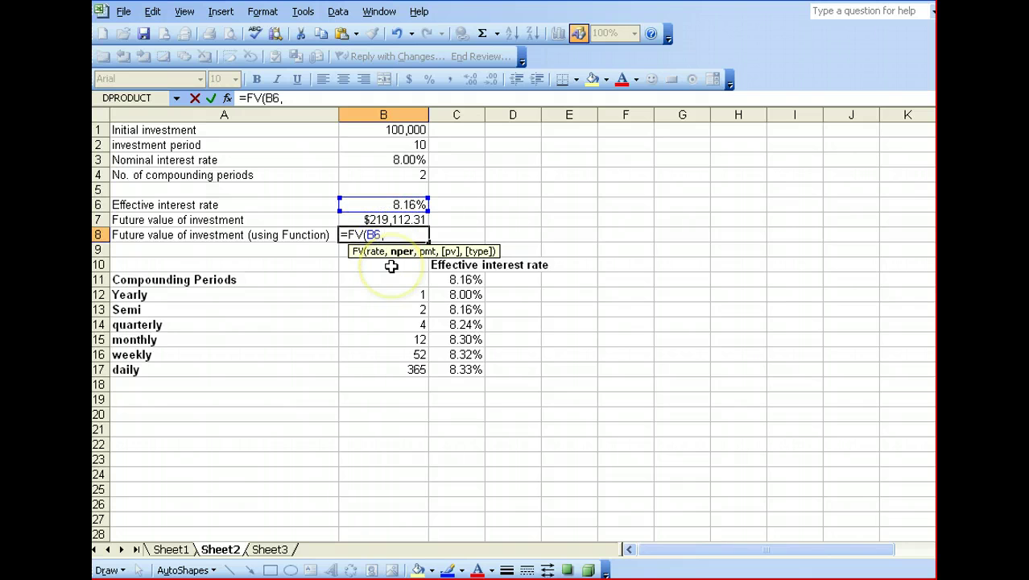
click(405, 144)
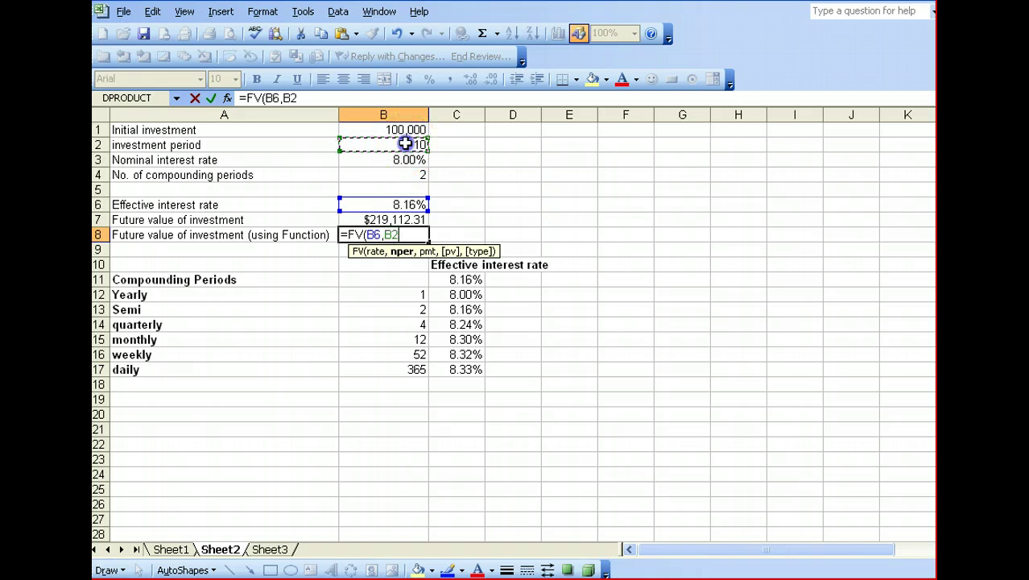
text(,)
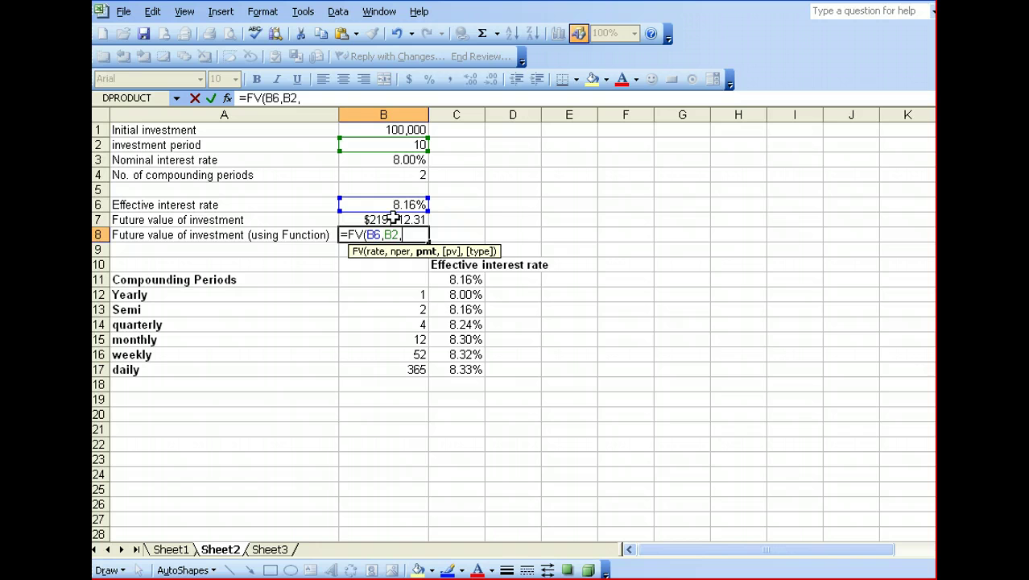
text(0,)
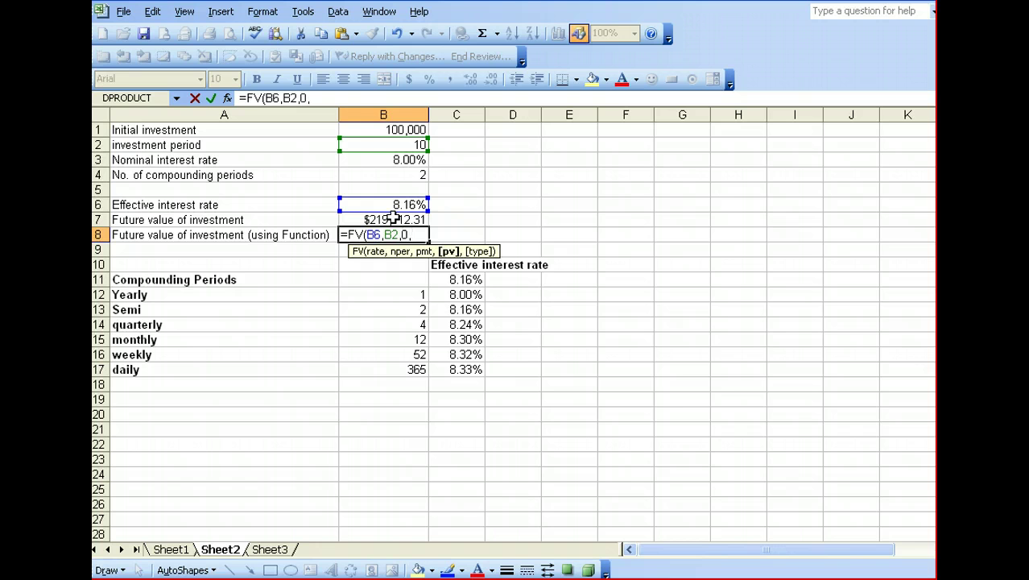
click(391, 130)
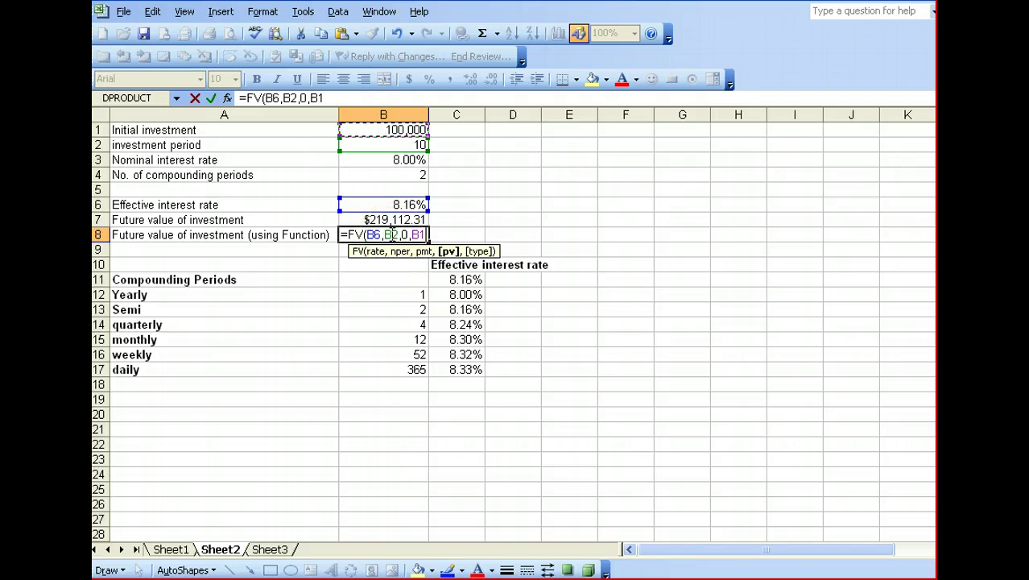
text(,)
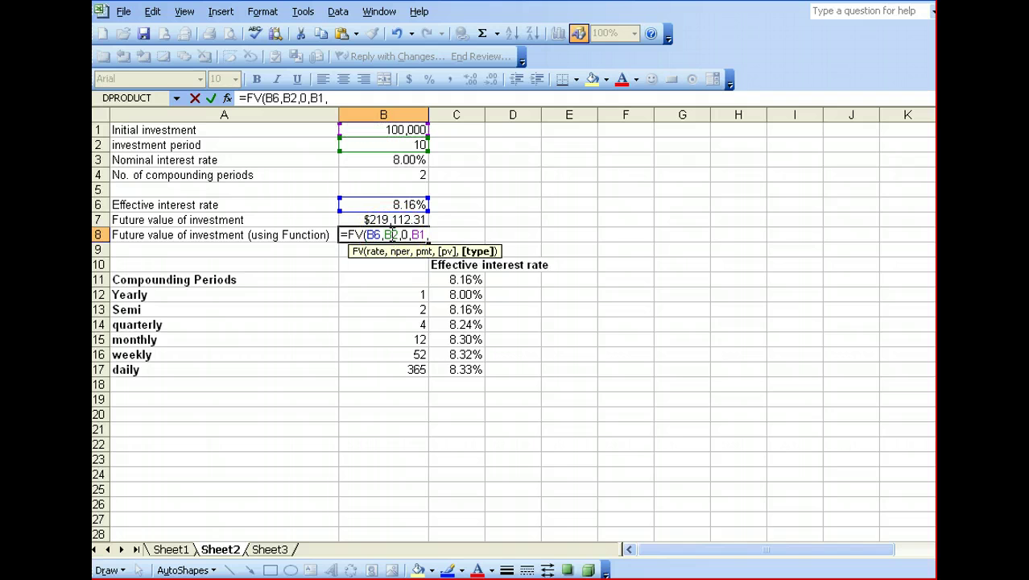
key(BackSpace)
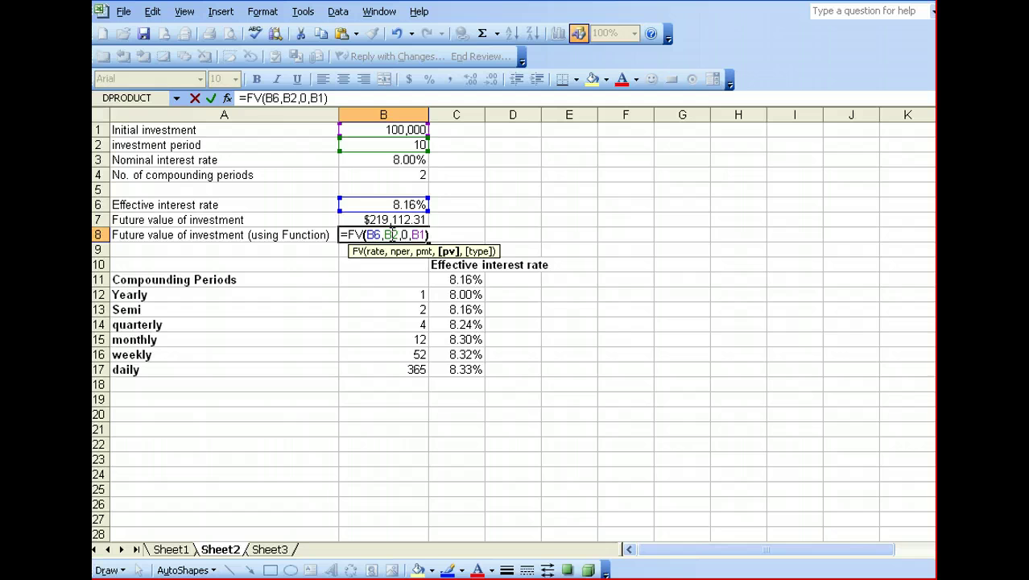
key(Return)
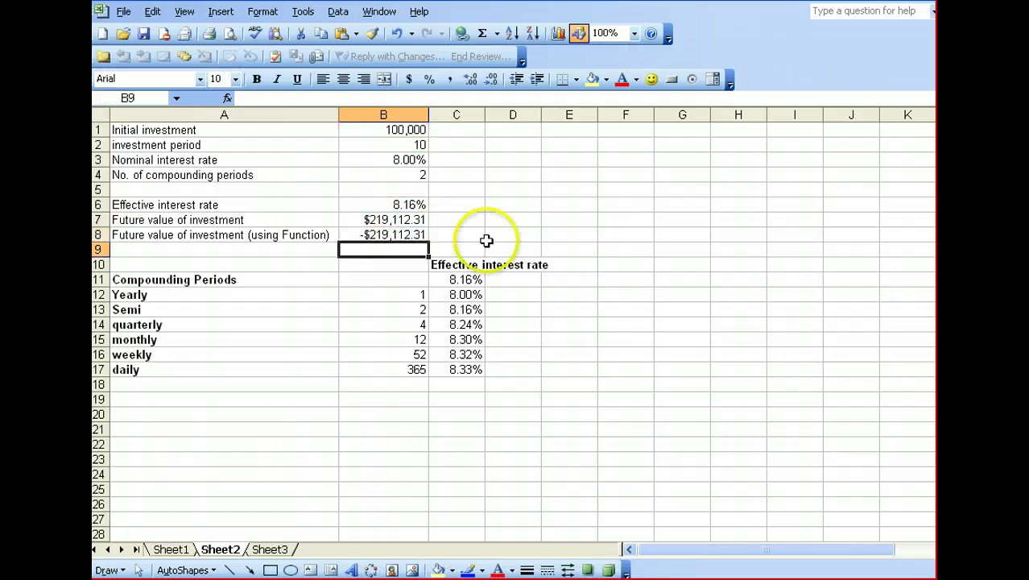
Correct B8 to =FV(B6,B2,0,-B1) and confirm it matches B7's $219,112.31.
click(373, 235)
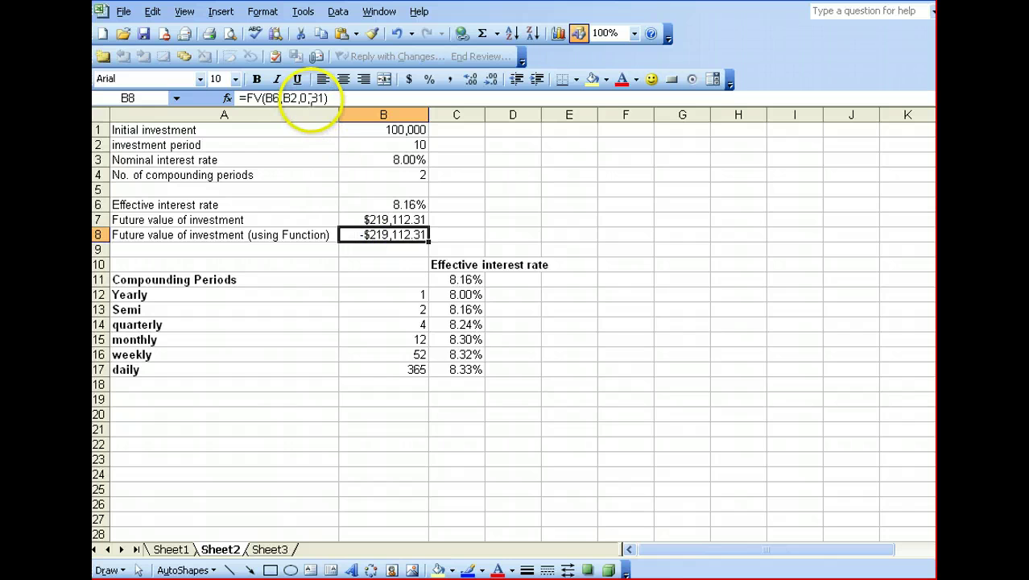
click(313, 97)
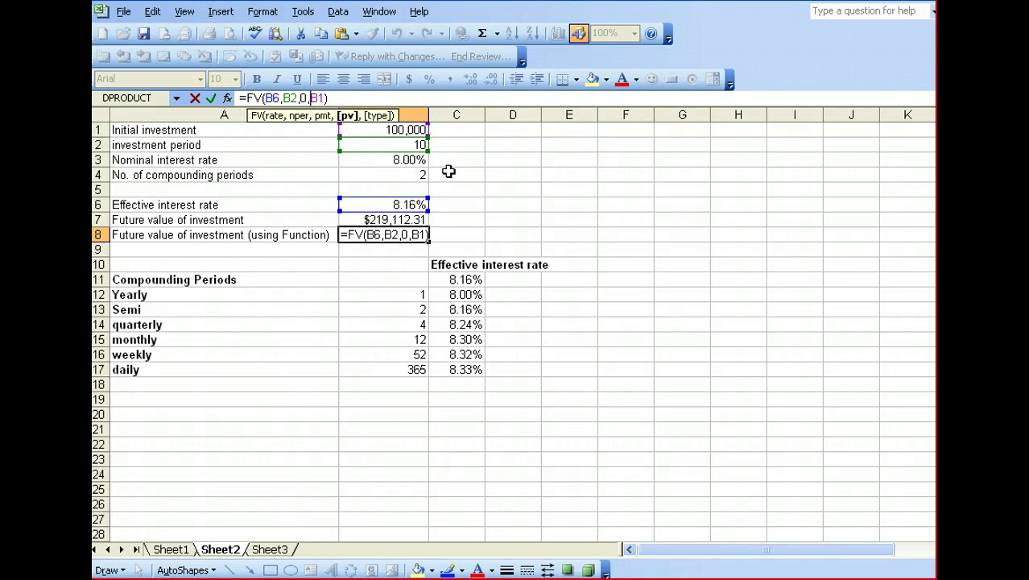
text(-)
key(Return)
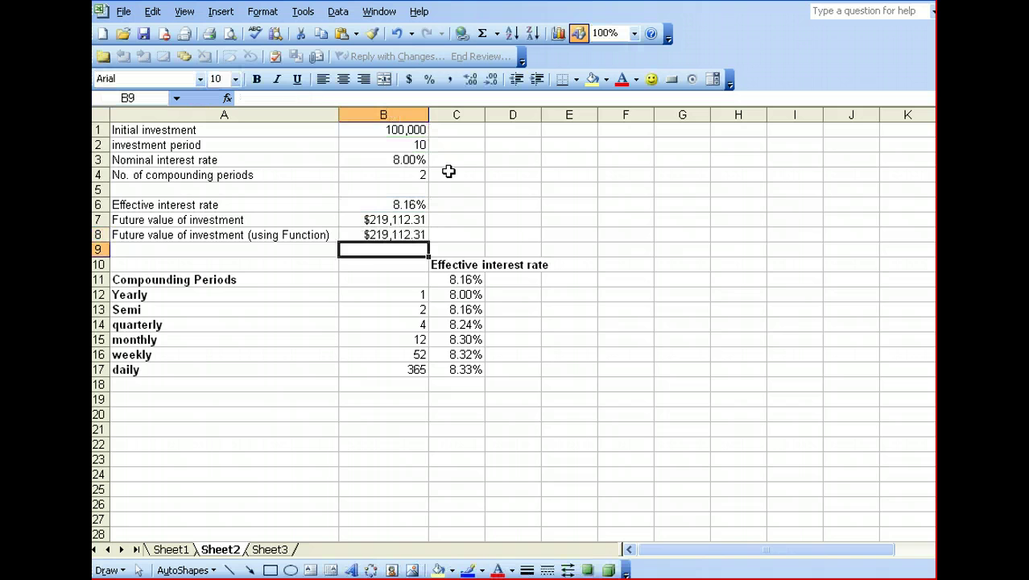
click(398, 219)
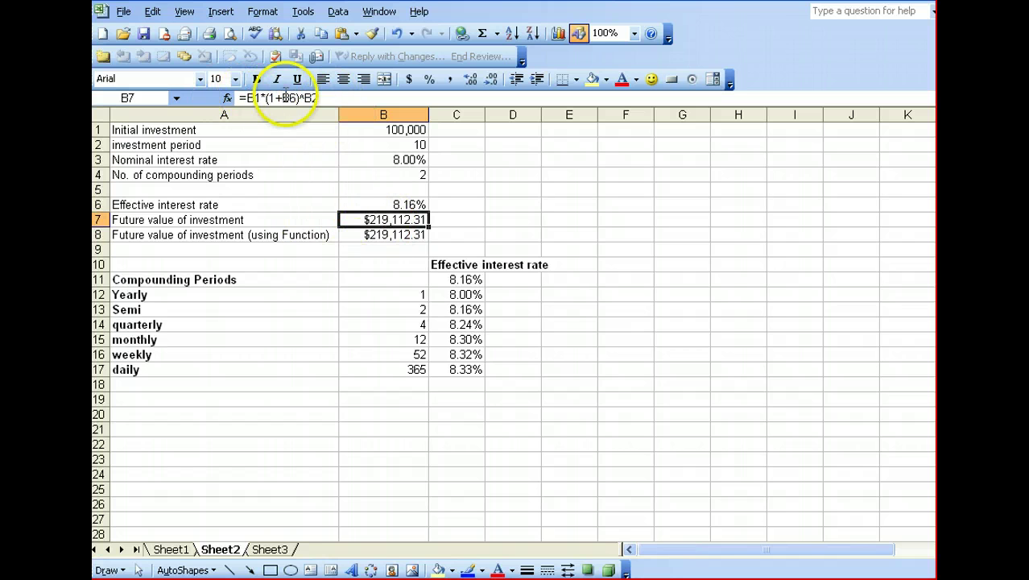
click(358, 232)
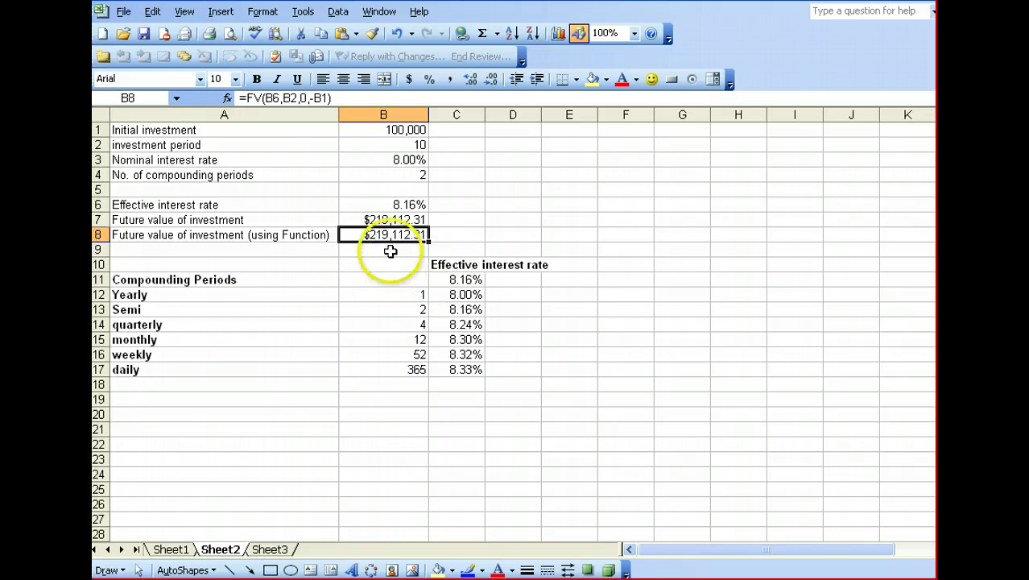
click(515, 279)
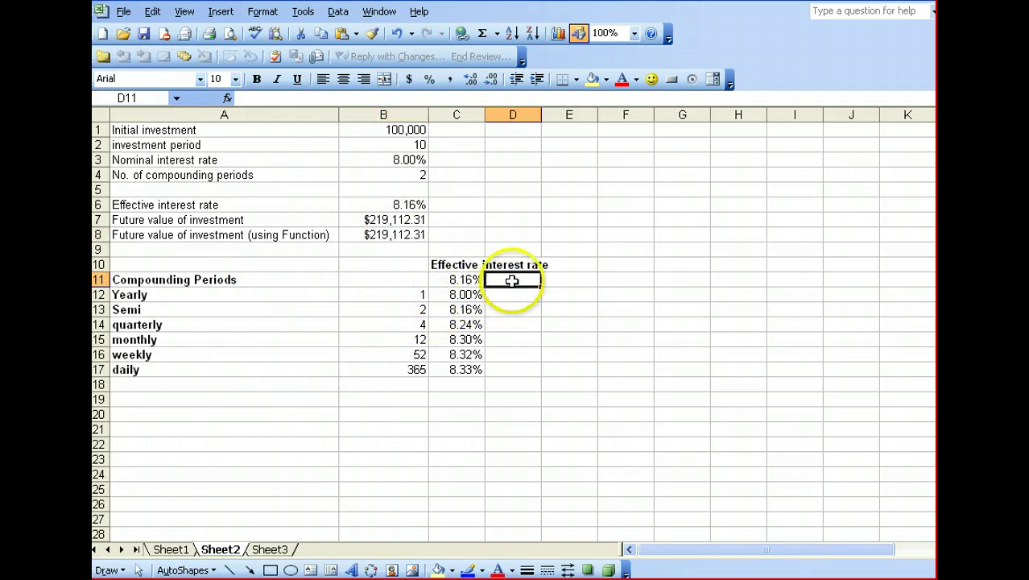
Link D11 to the future value with =B7.
text(=)
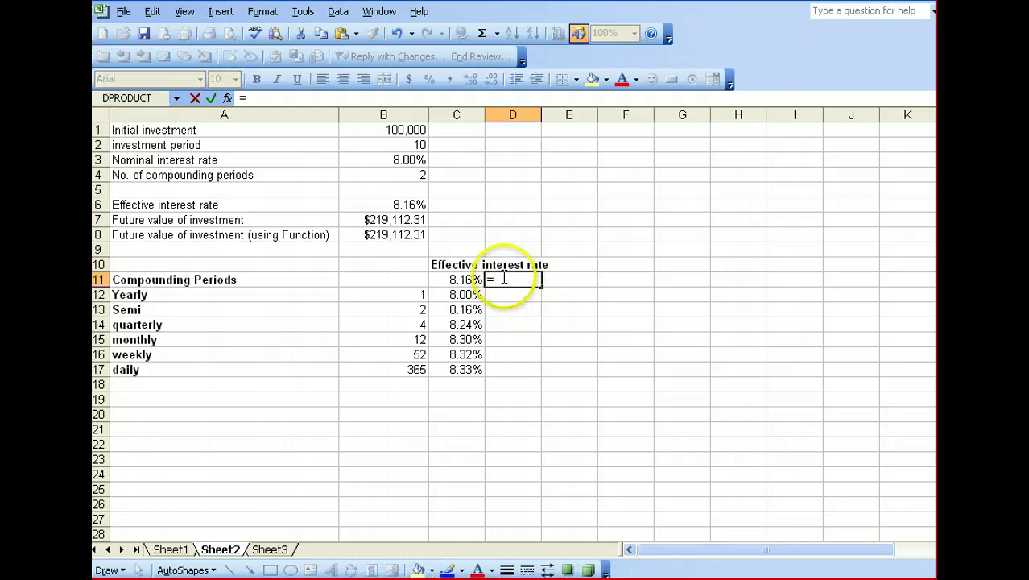
click(398, 220)
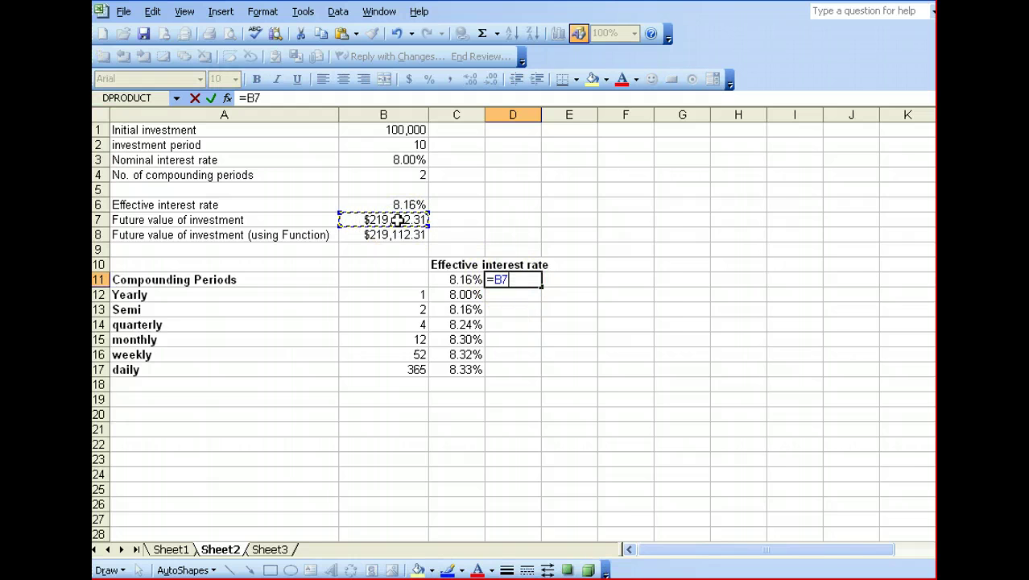
key(Return)
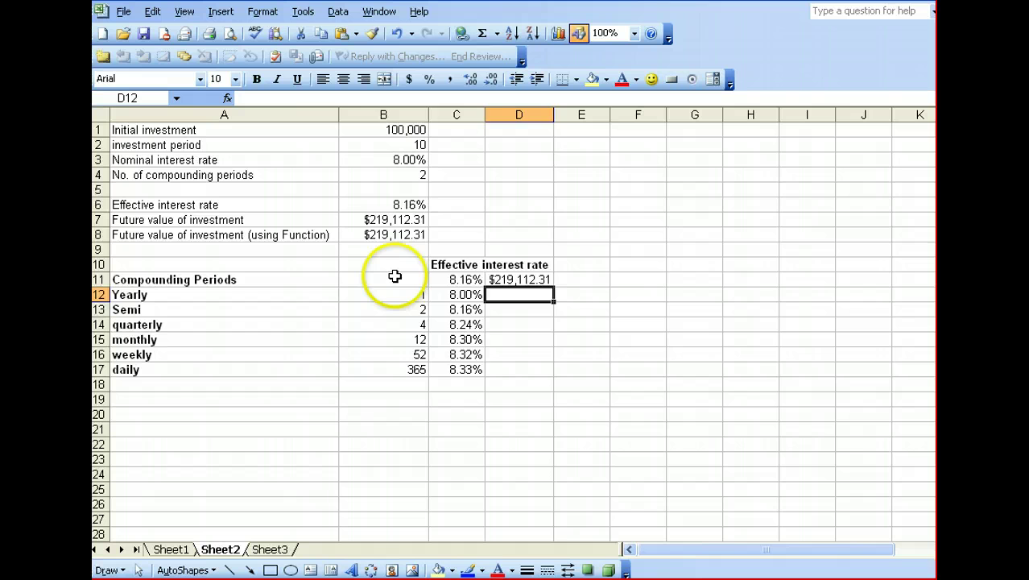
Create a data table over B11:D17 with B4 as the column input cell.
drag(395, 275, 510, 369)
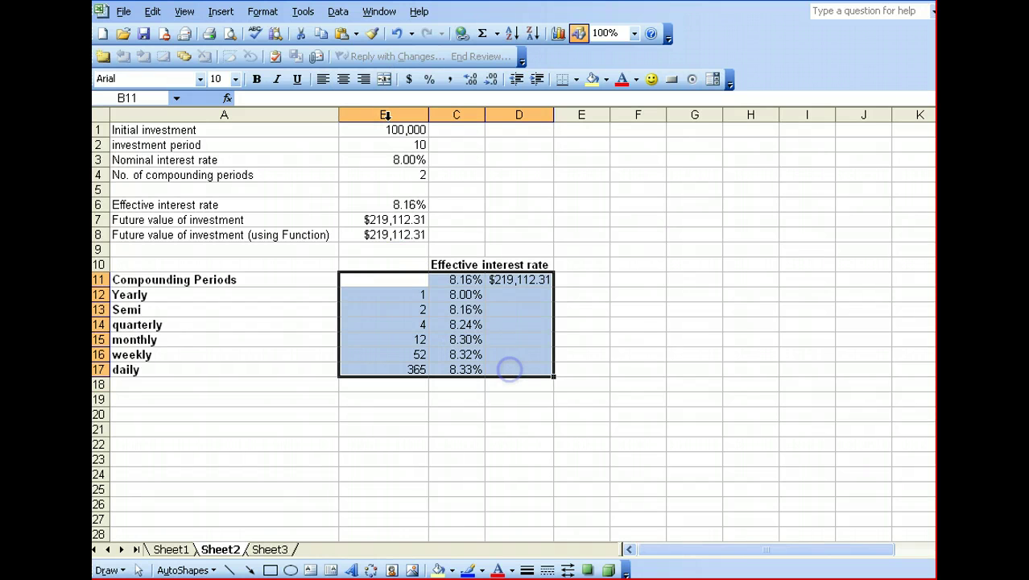
click(338, 11)
click(359, 75)
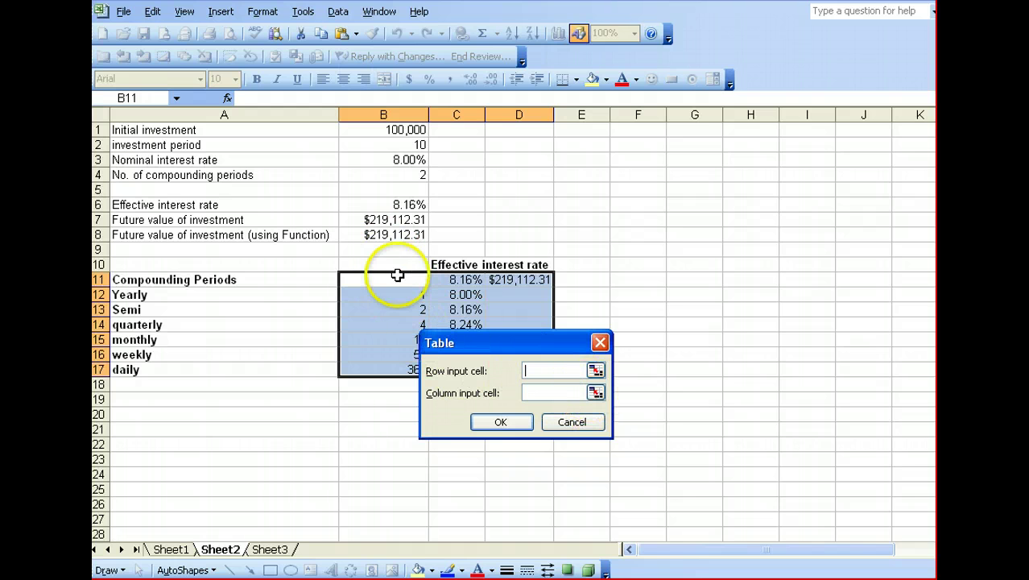
click(596, 392)
click(414, 174)
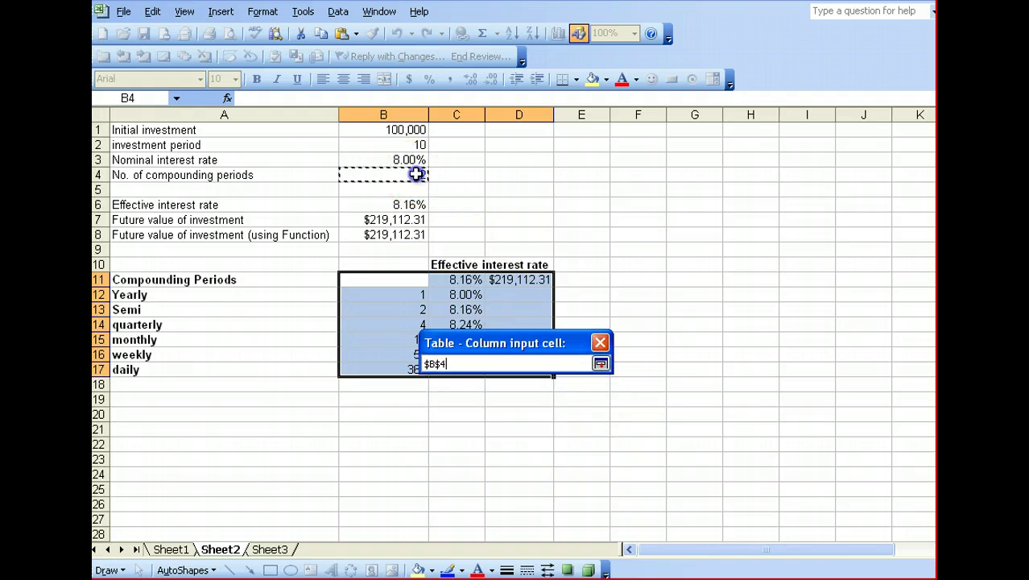
click(602, 364)
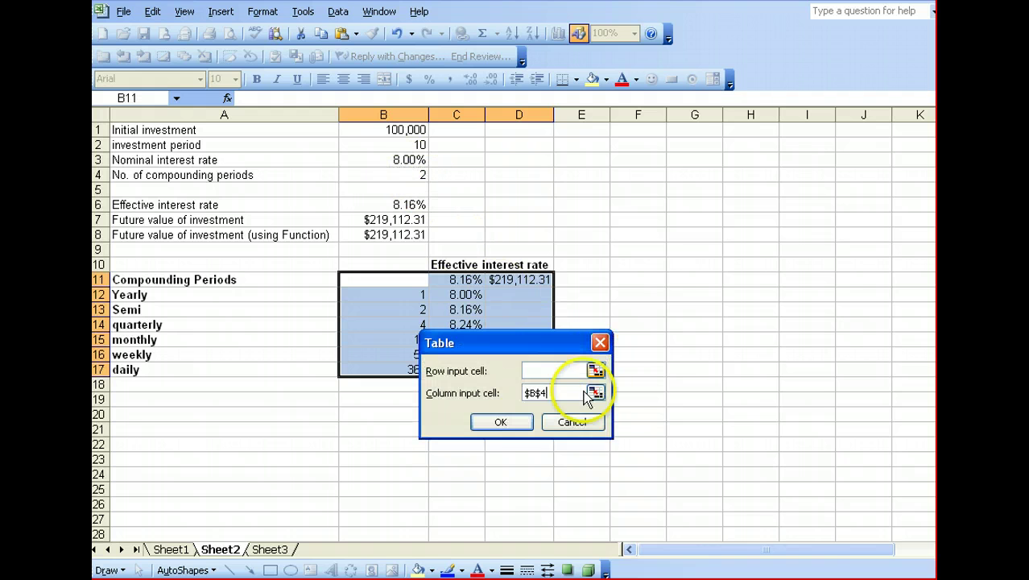
click(494, 423)
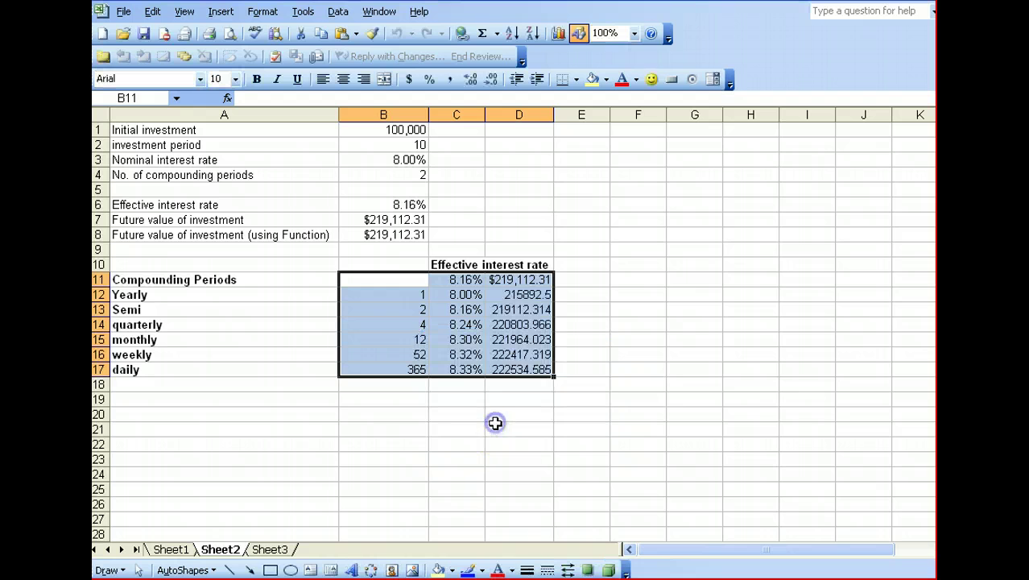
Format the results in D11:D17 as Currency.
drag(516, 280, 524, 368)
right_click(523, 368)
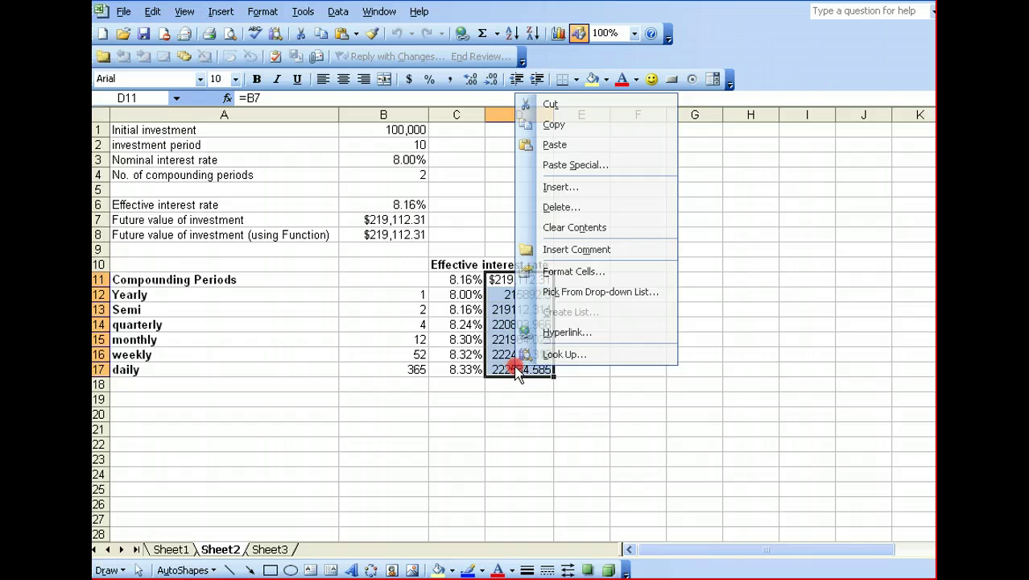
click(564, 270)
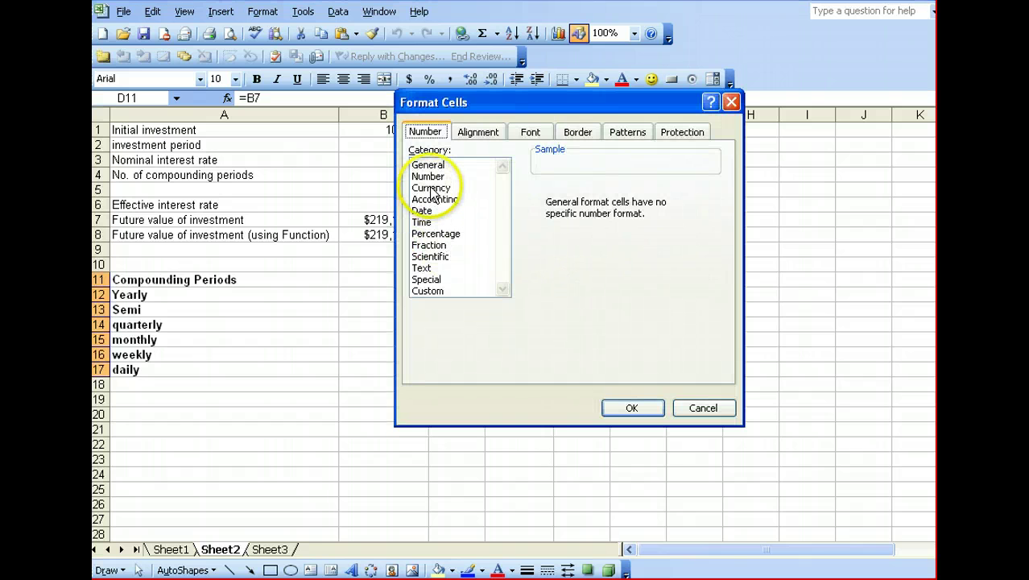
click(432, 188)
click(629, 408)
click(589, 339)
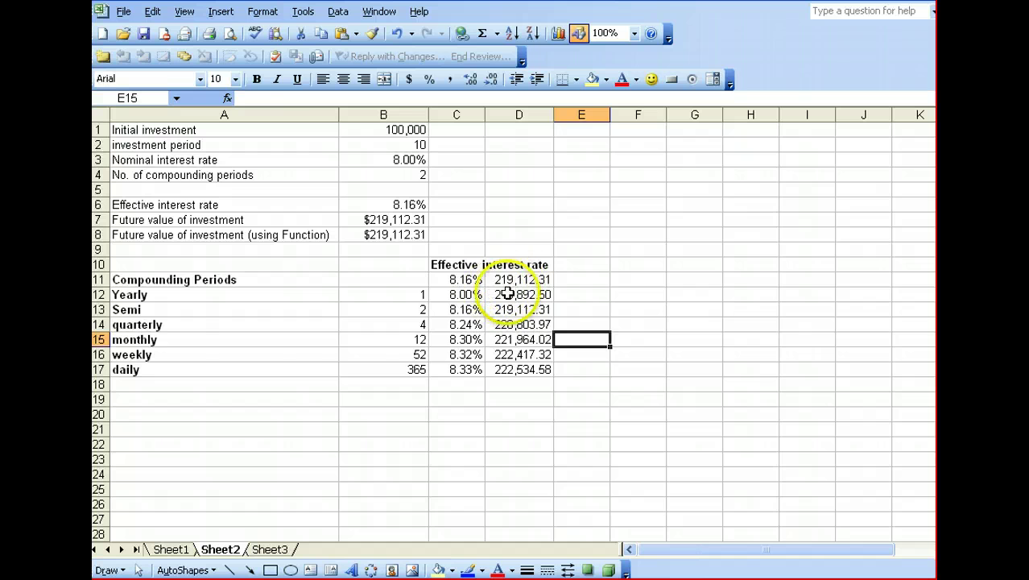
Widen column C to fit and add a bold 'Future value' heading in D10.
click(474, 295)
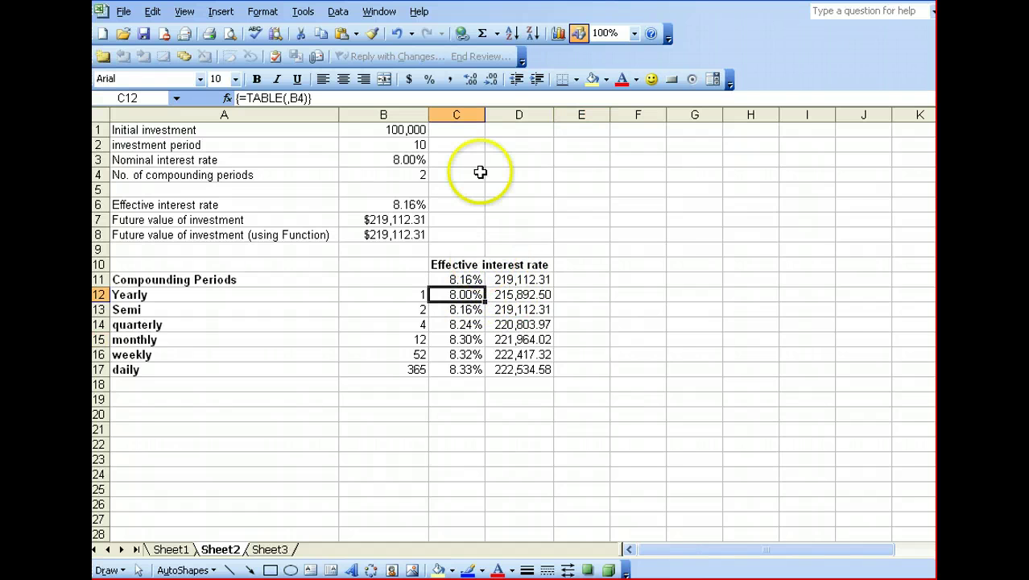
double_click(485, 115)
click(583, 263)
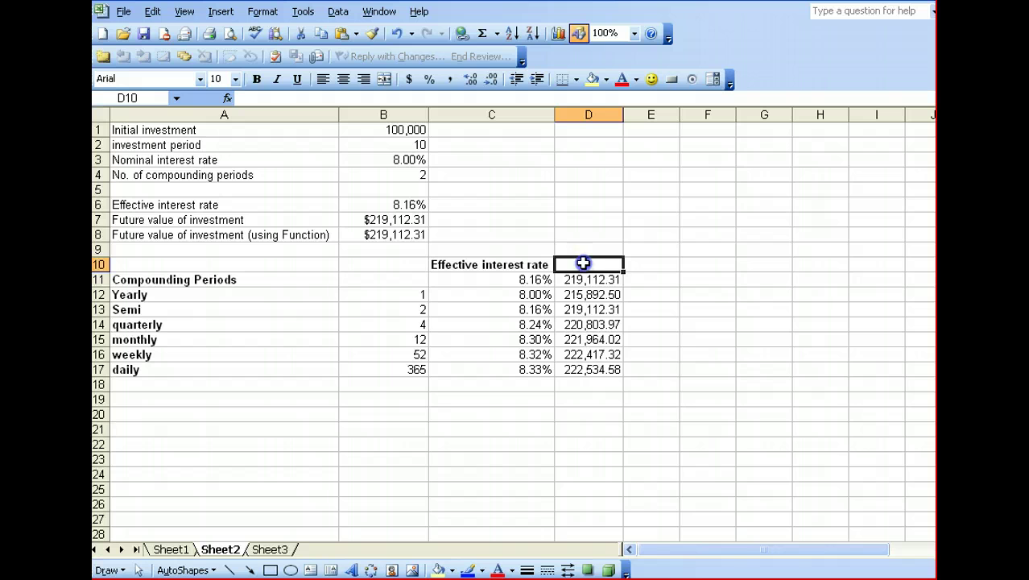
text(F)
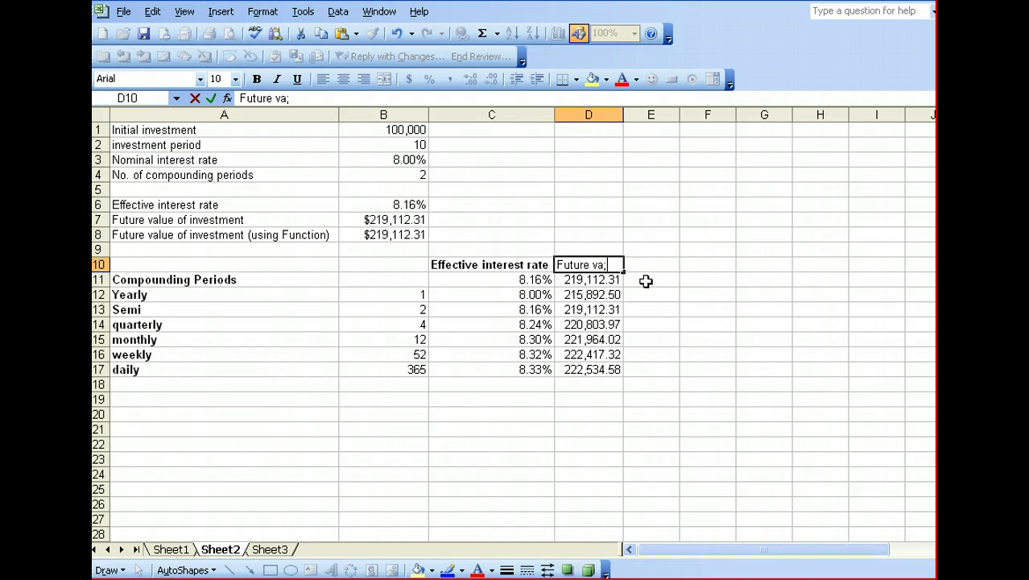
text(uture value)
key(Return)
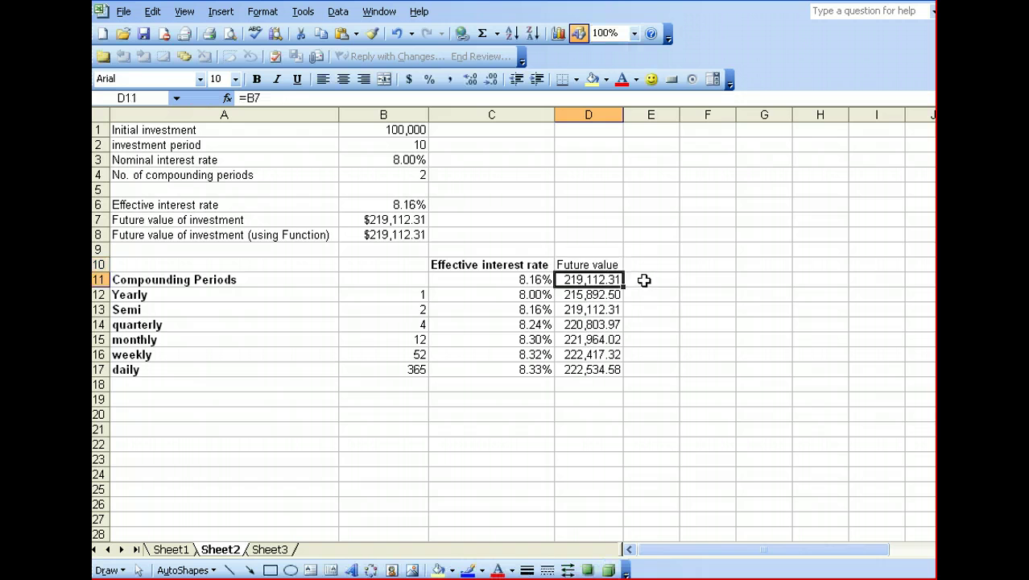
click(612, 264)
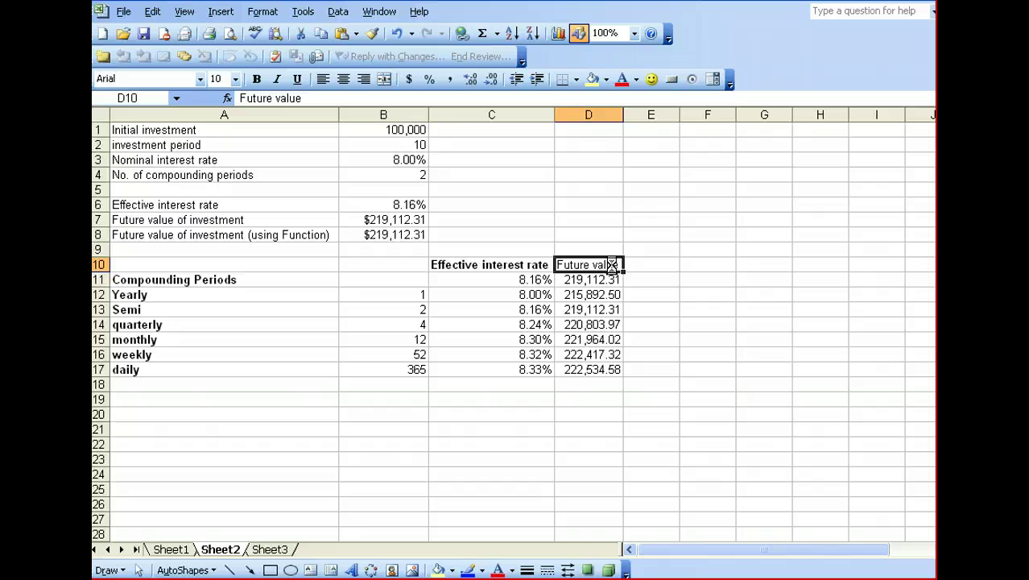
click(602, 283)
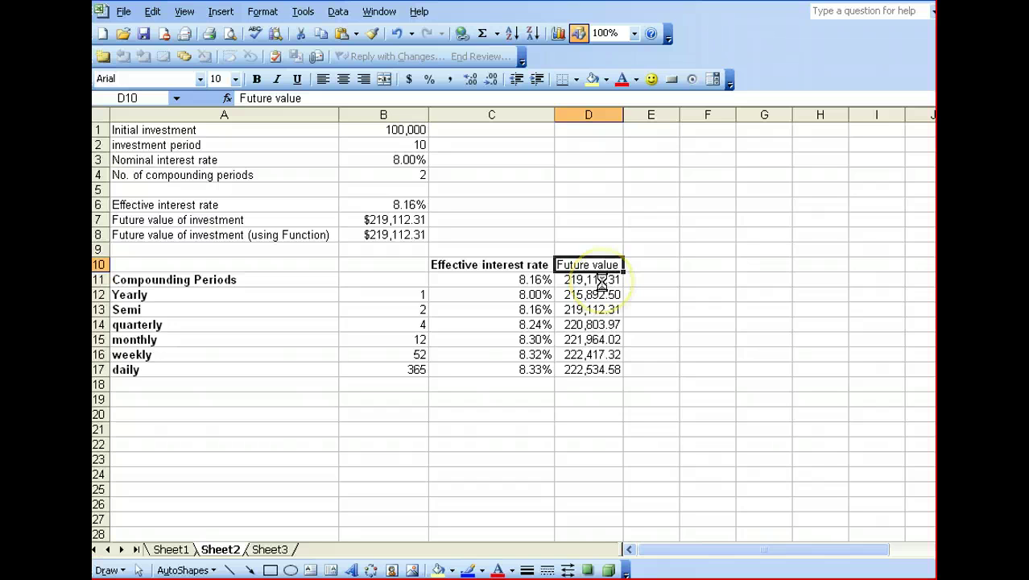
key(ctrl+b)
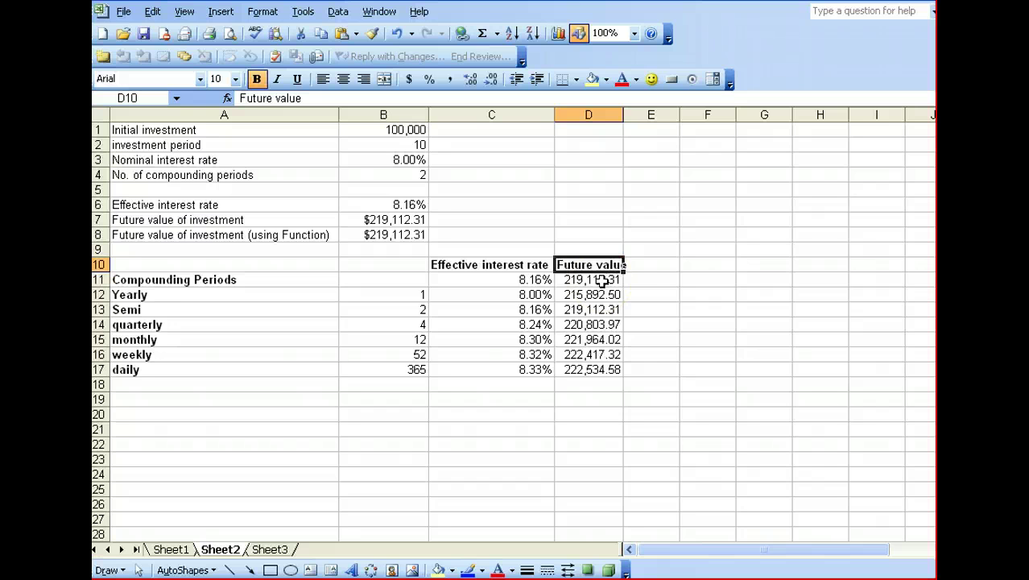
Check the results, from 215,892.50 yearly to 222,534.58 daily.
click(602, 280)
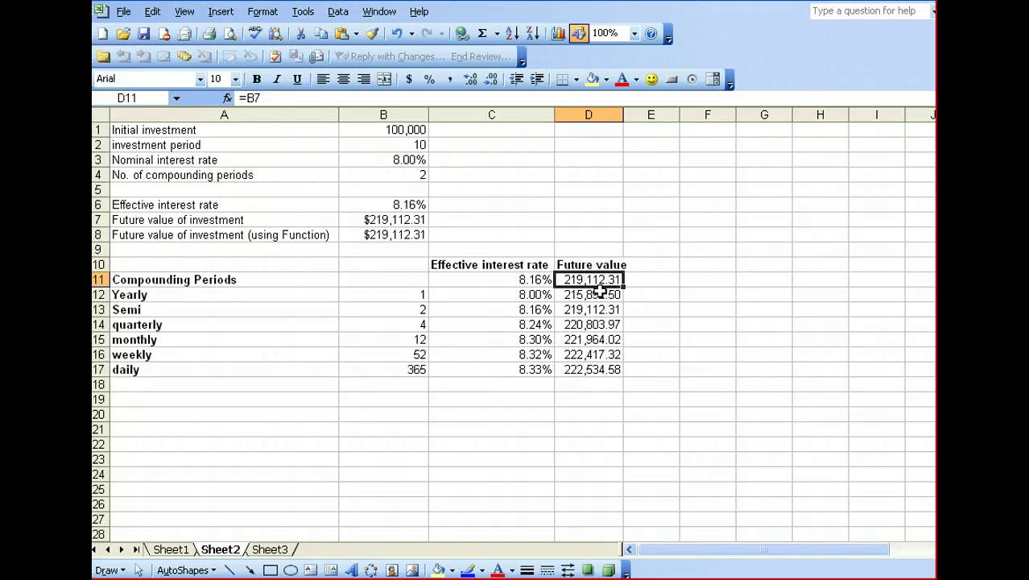
click(599, 293)
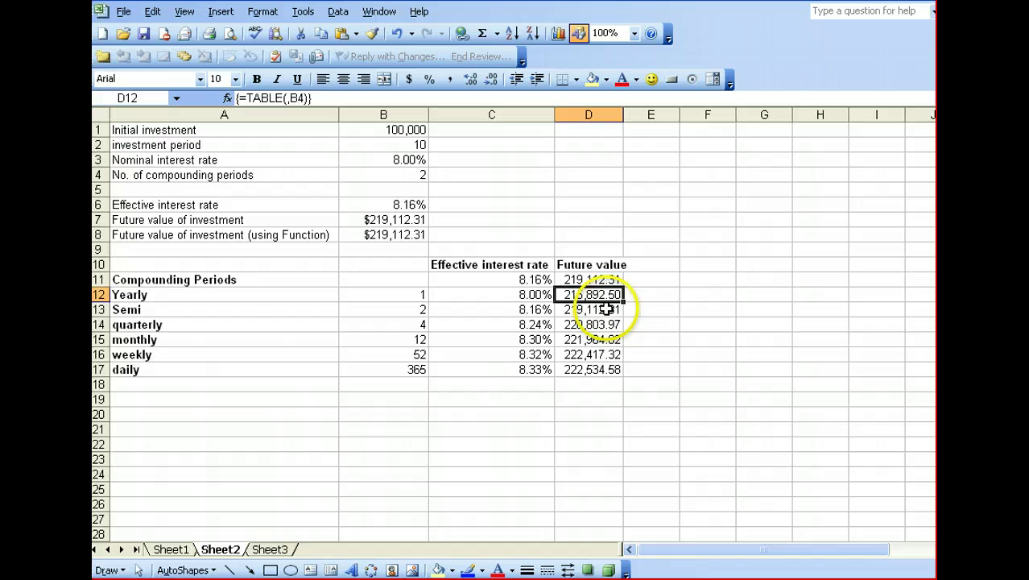
click(606, 309)
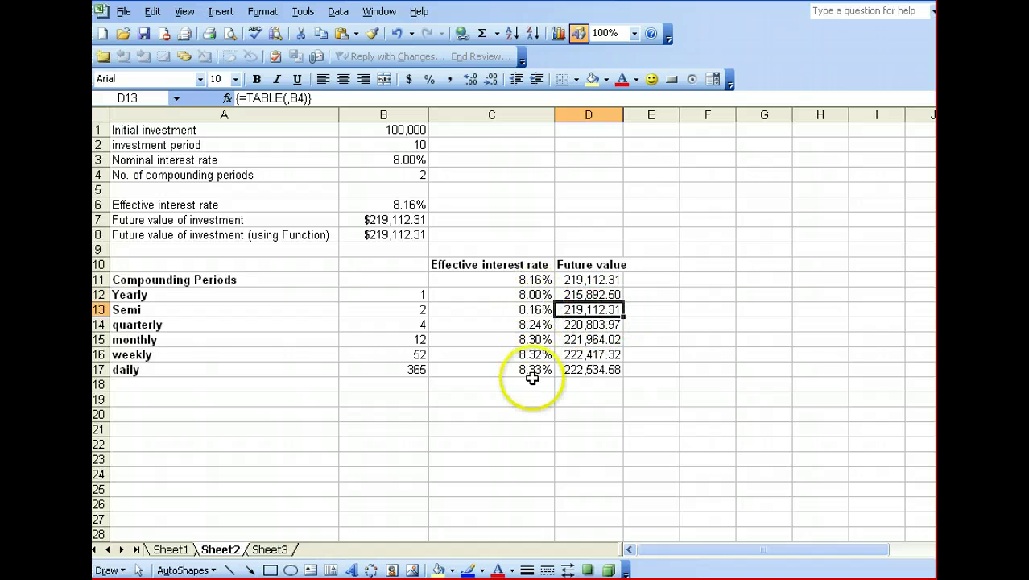
click(590, 370)
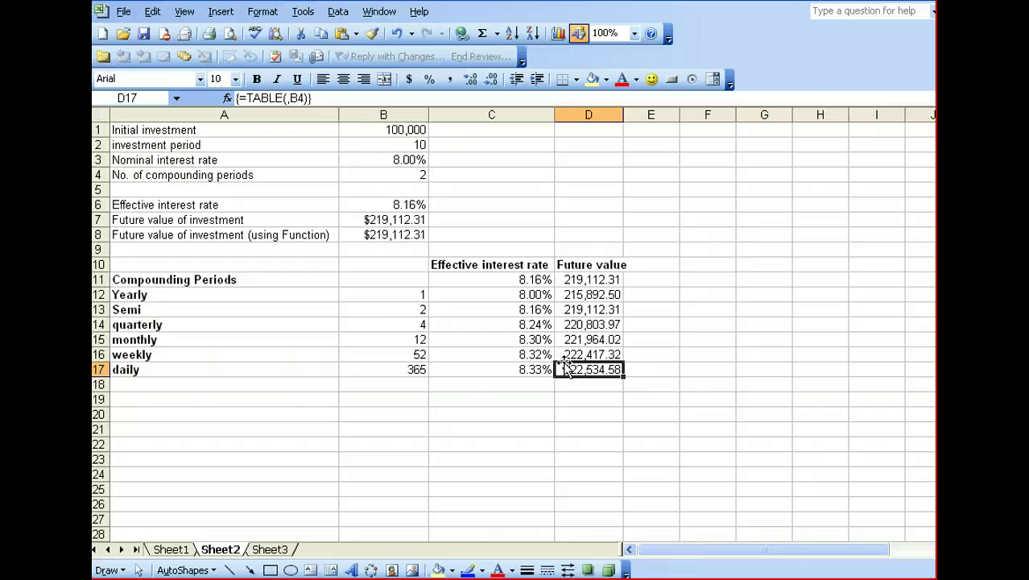
drag(402, 130, 398, 178)
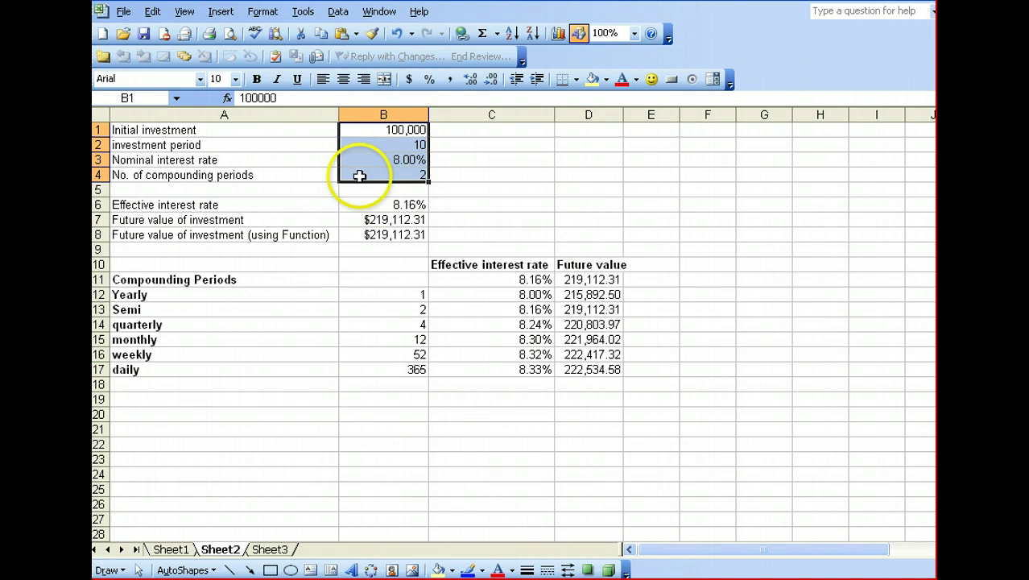
click(403, 177)
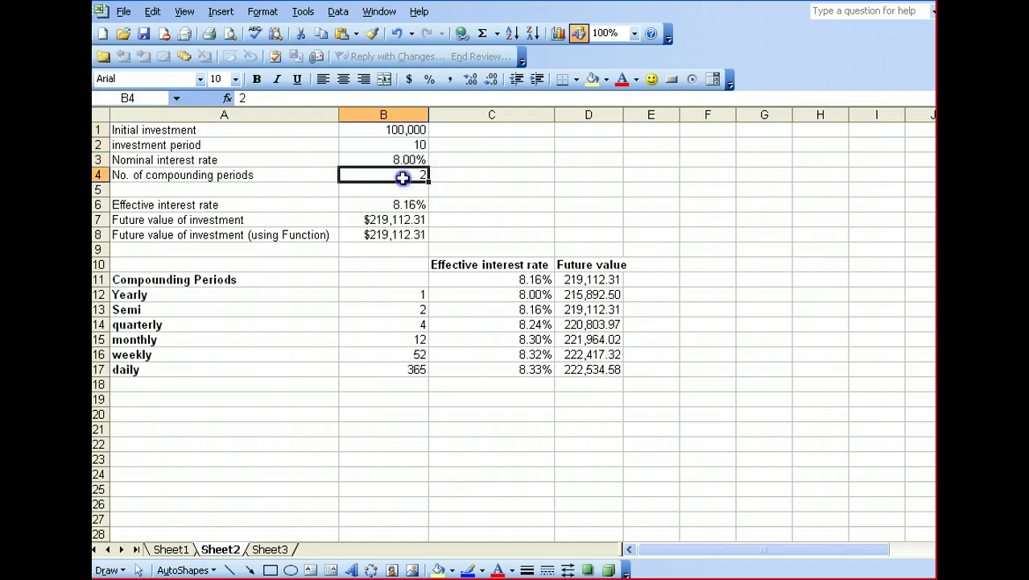
click(397, 205)
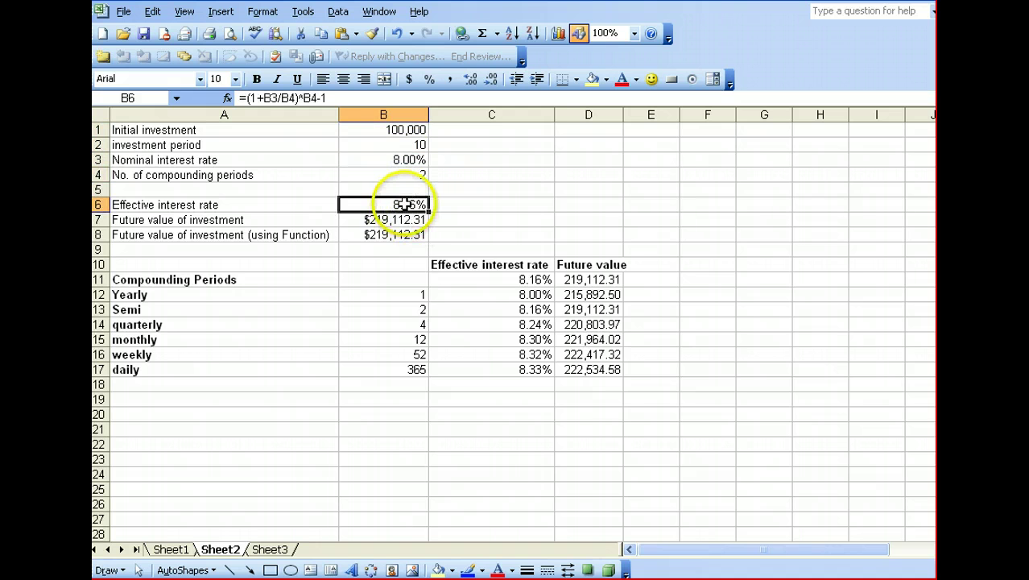
click(399, 220)
click(399, 234)
drag(402, 264, 573, 372)
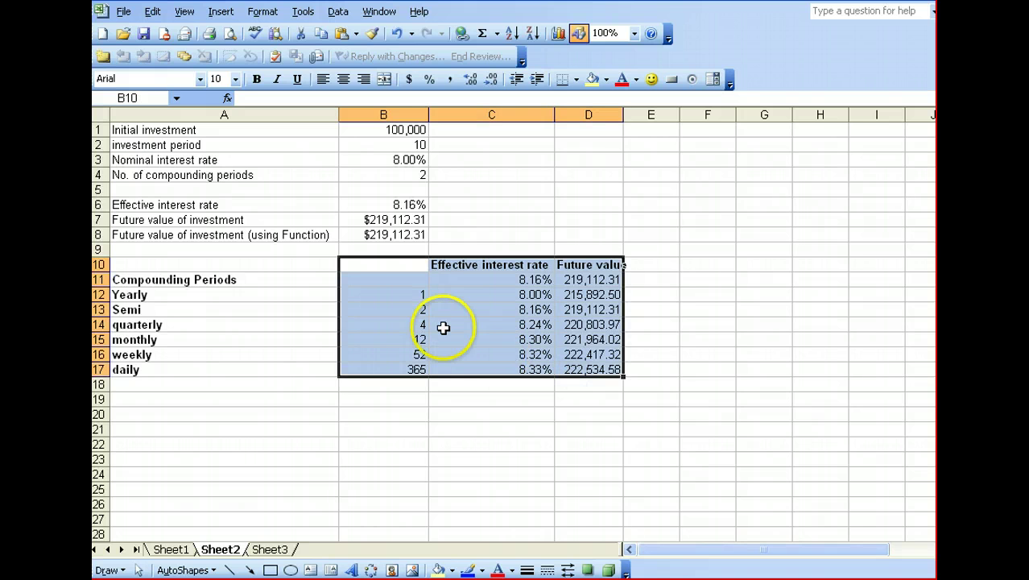
drag(409, 293, 404, 365)
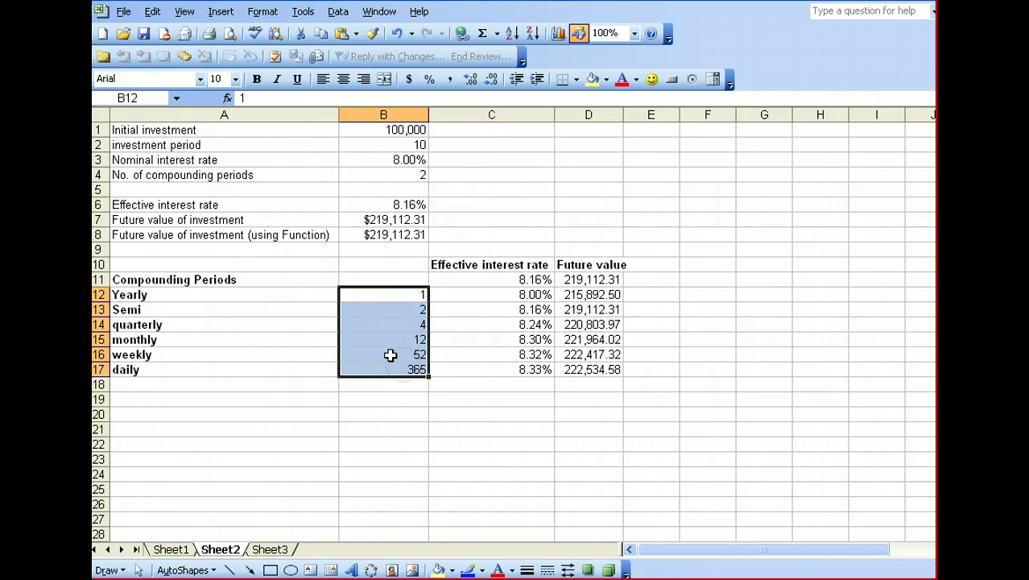